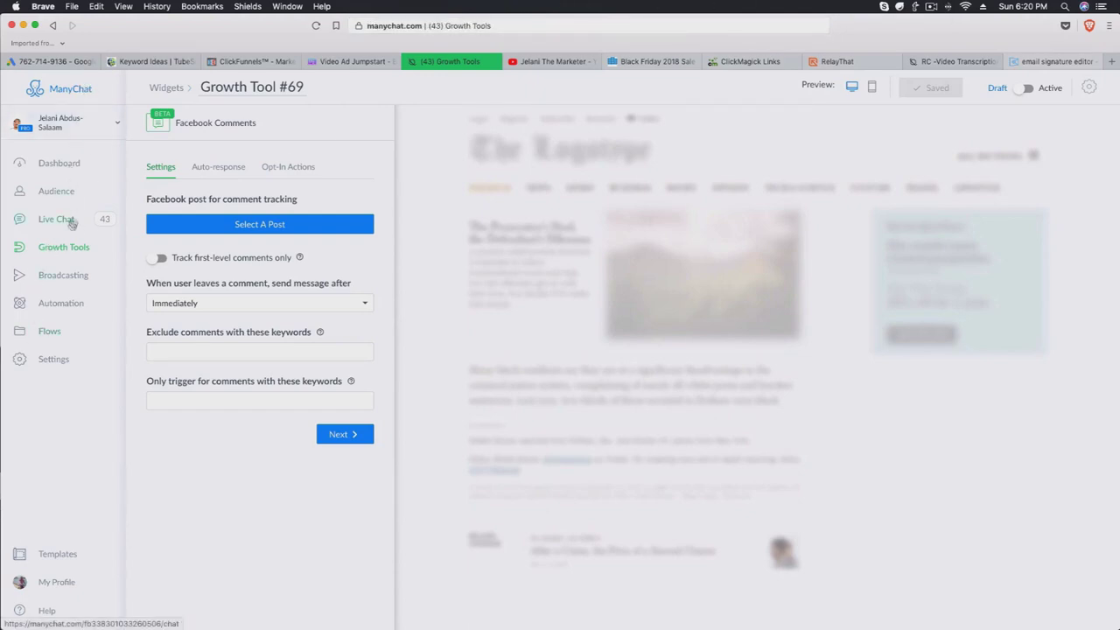
Leave the Growth Tool #69 editor and return to the Growth Tools list.
{"action": "left_click", "coordinate": [62, 248]}
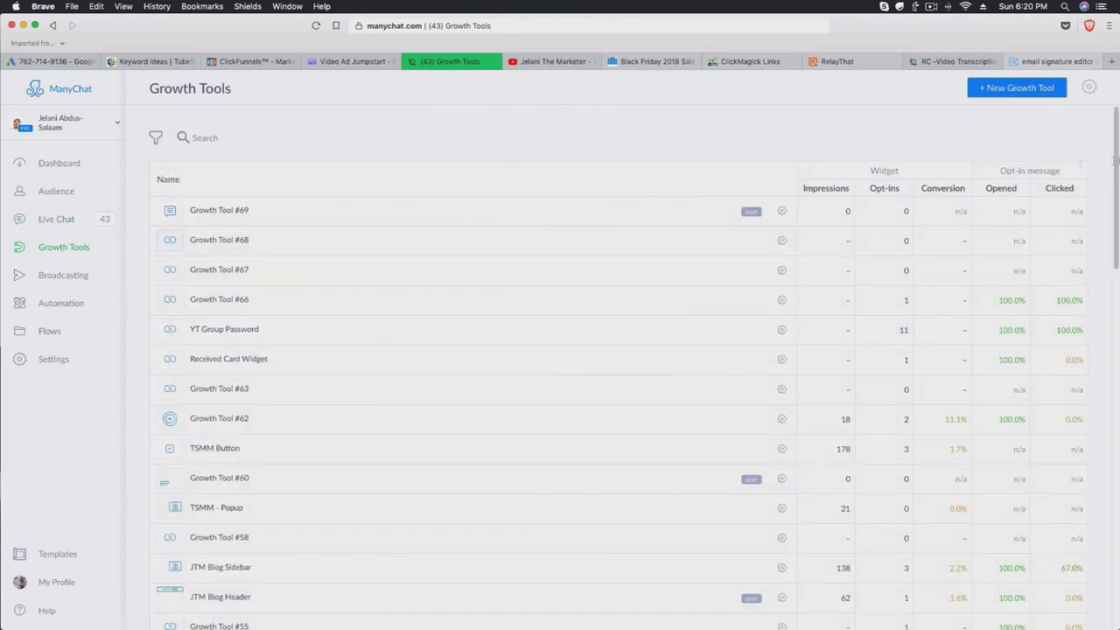
Create a new Facebook Comments growth tool, which opens as Growth Tool #70.
{"action": "left_click", "coordinate": [1015, 87]}
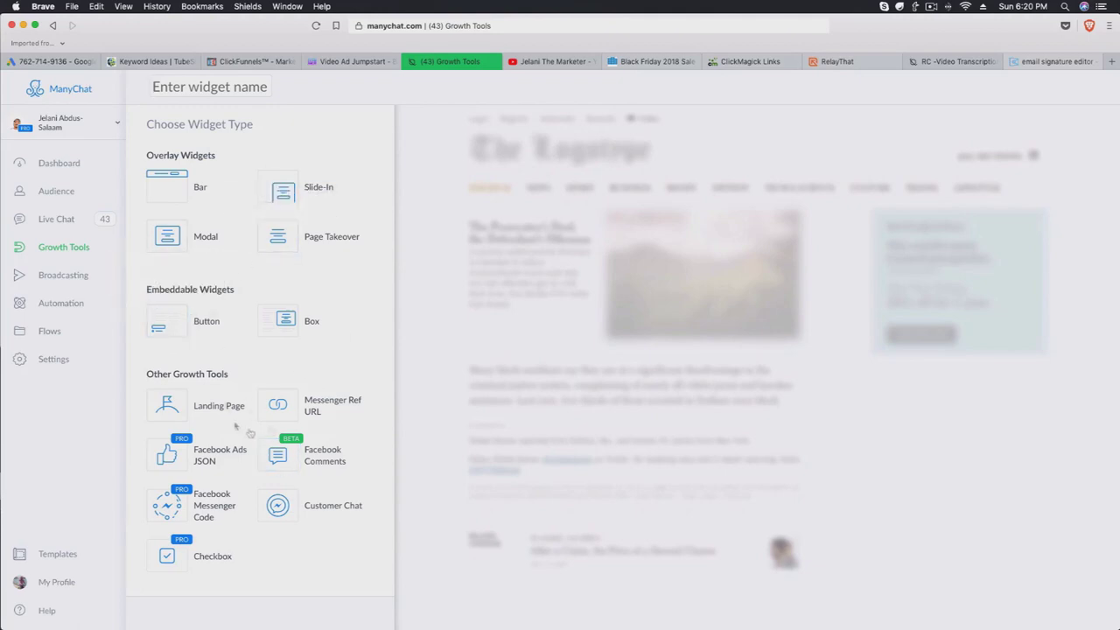
{"action": "left_click", "coordinate": [295, 457]}
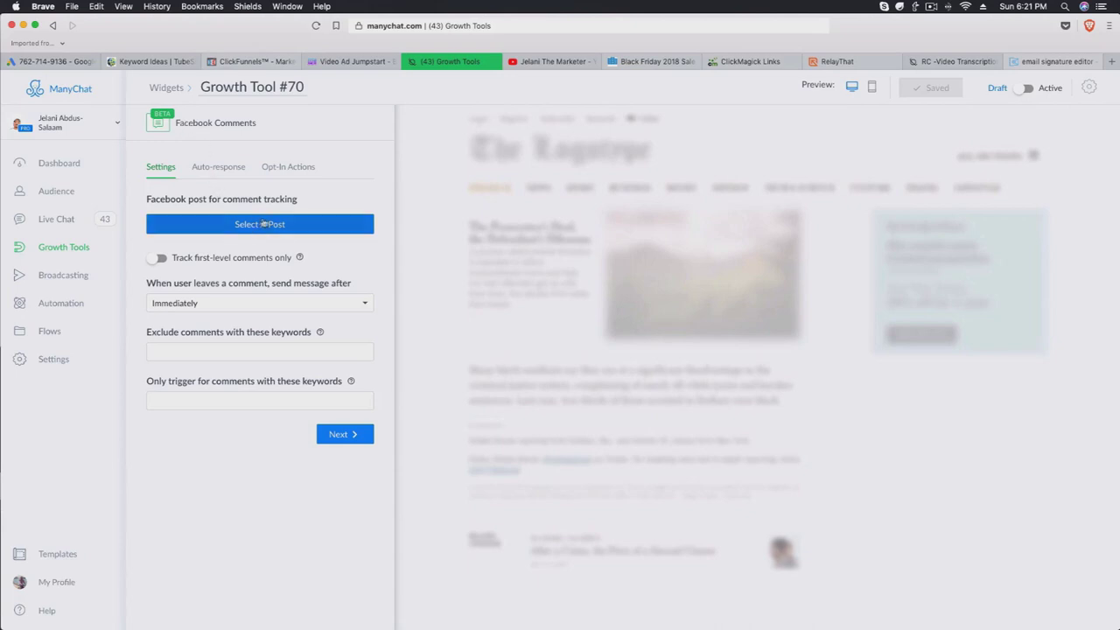
Track the 'How To Set Up CSS Gradients In ClickFunnels' post and tick the Messenger-contact confirmation.
{"action": "left_click", "coordinate": [232, 229]}
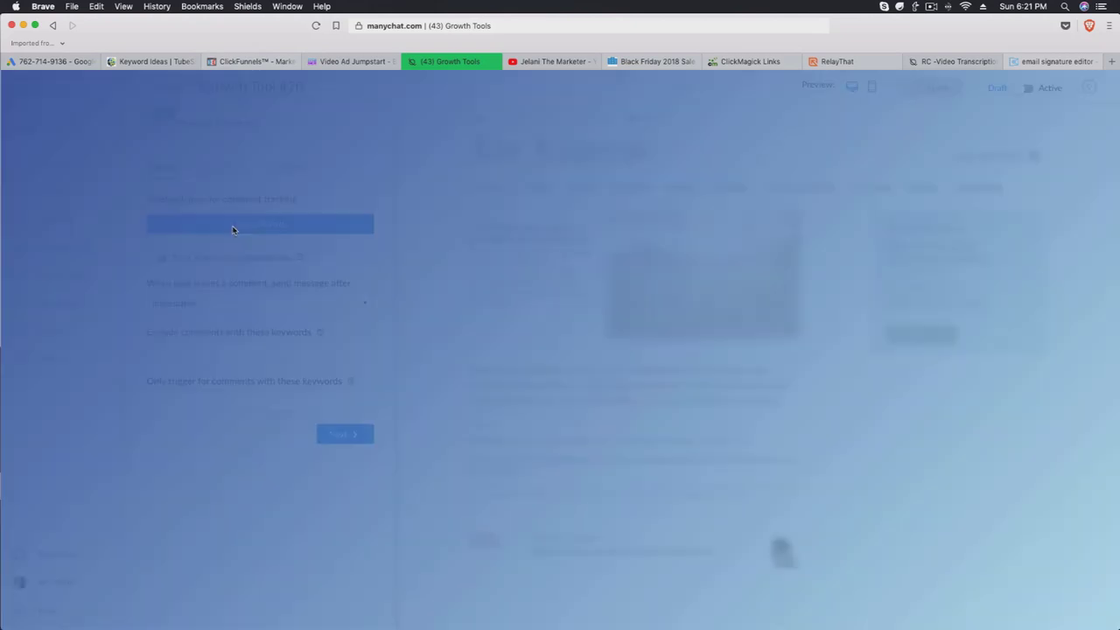
{"action": "scroll", "coordinate": [513, 349], "scroll_direction": "down", "scroll_amount": 3}
{"action": "scroll", "coordinate": [524, 302], "scroll_direction": "up", "scroll_amount": 3}
{"action": "scroll", "coordinate": [524, 298], "scroll_direction": "down", "scroll_amount": 10}
{"action": "scroll", "coordinate": [524, 306], "scroll_direction": "up", "scroll_amount": 10}
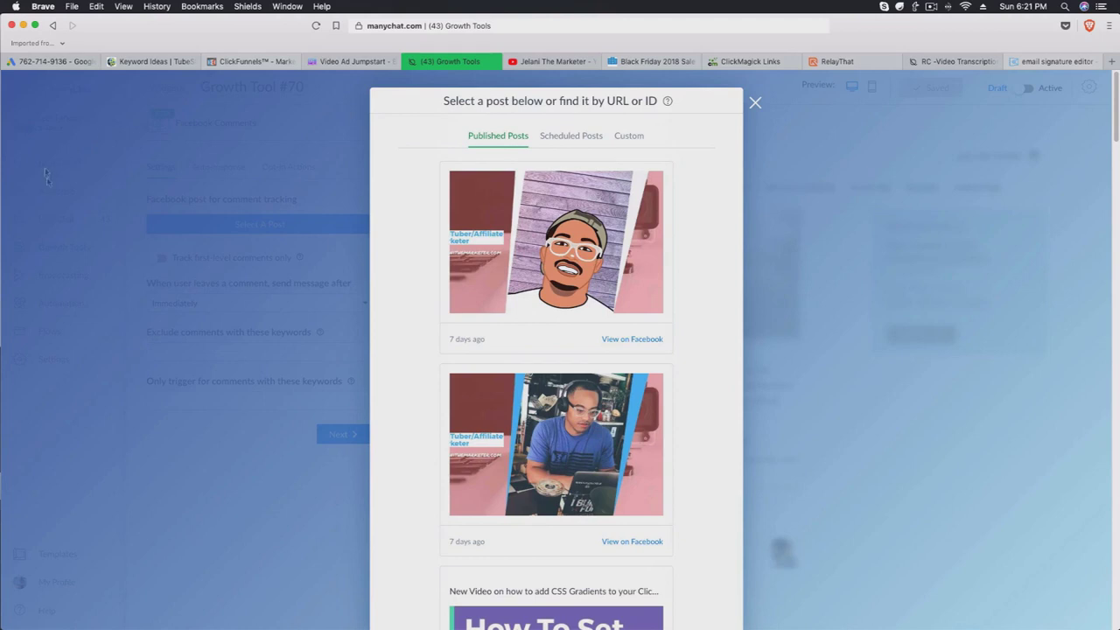
{"action": "scroll", "coordinate": [500, 370], "scroll_direction": "down", "scroll_amount": 10}
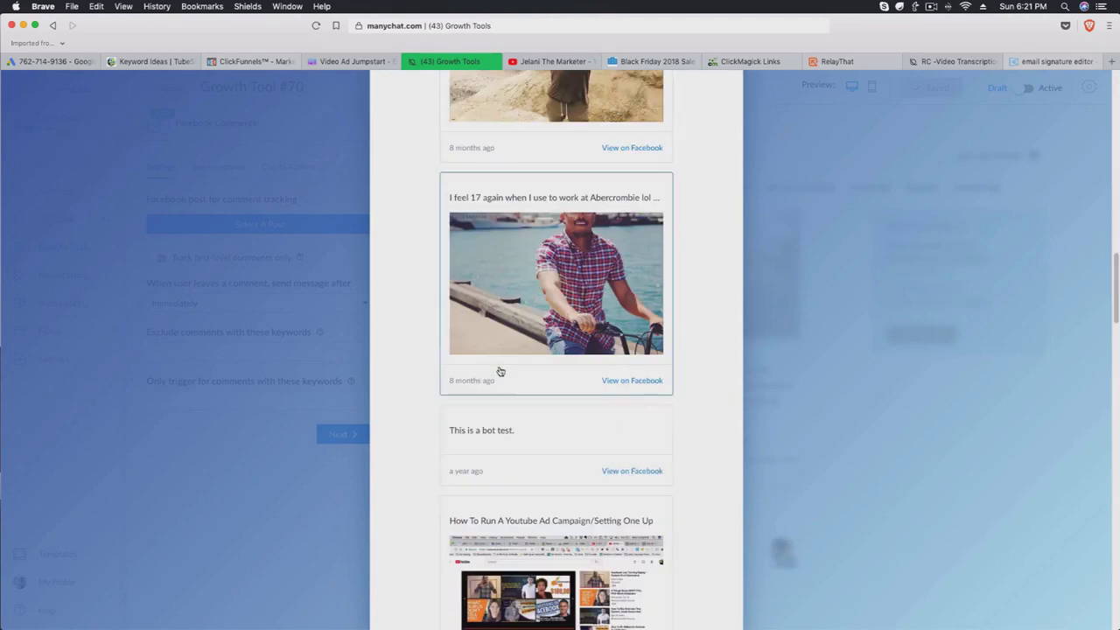
{"action": "scroll", "coordinate": [500, 370], "scroll_direction": "up", "scroll_amount": 5}
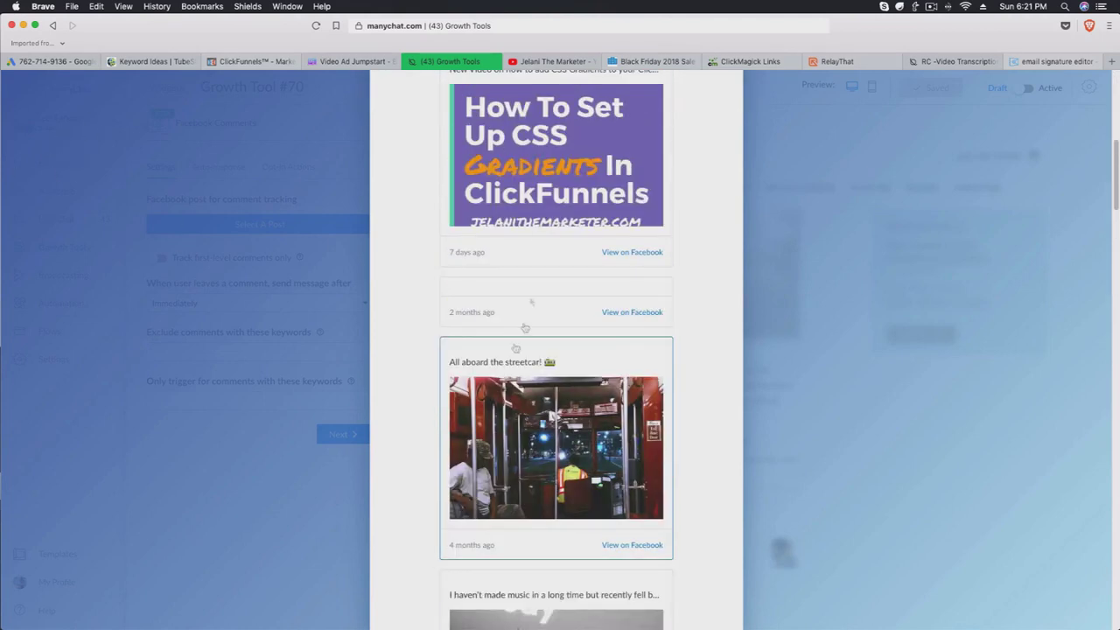
{"action": "left_click", "coordinate": [535, 214]}
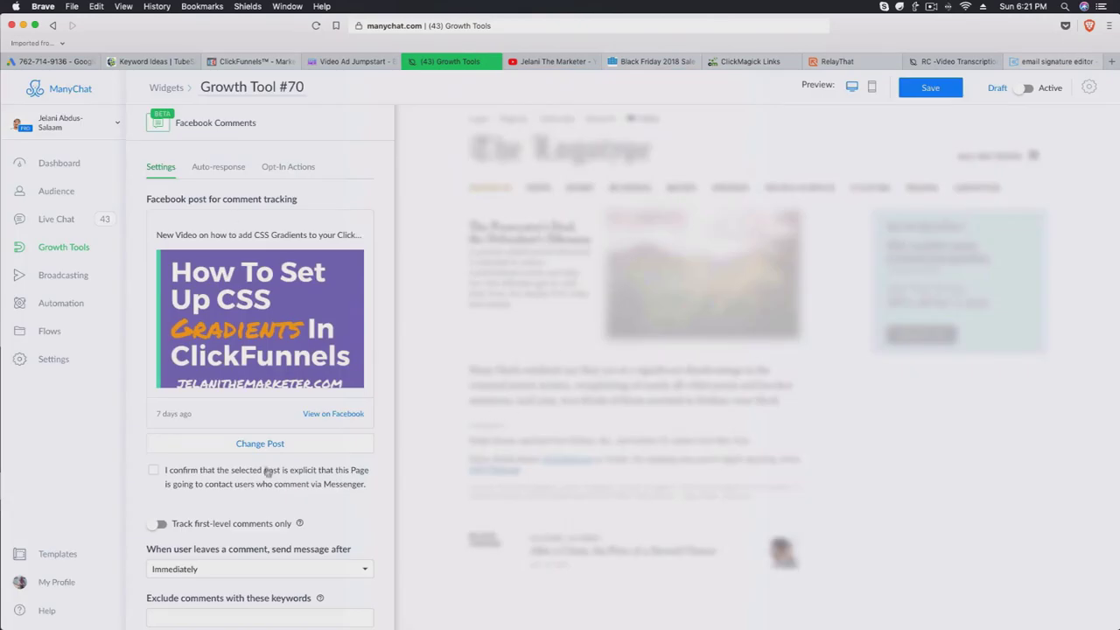
{"action": "scroll", "coordinate": [238, 440], "scroll_direction": "down", "scroll_amount": 1}
{"action": "left_click", "coordinate": [153, 451]}
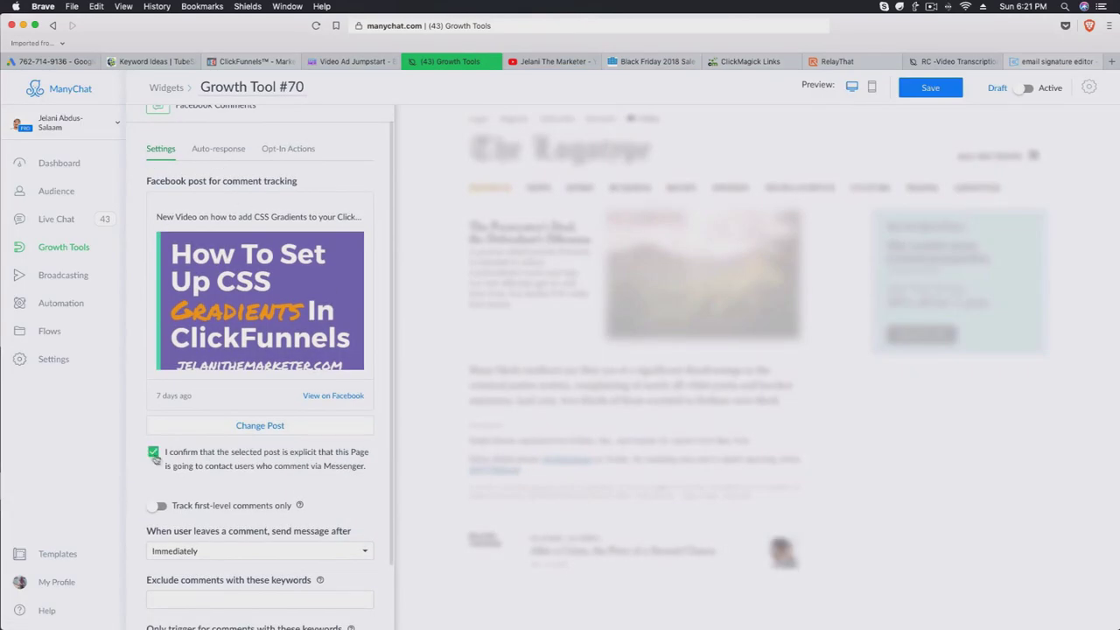
Keep the commenter reply timing at Immediately and continue to the Auto-response step.
{"action": "scroll", "coordinate": [226, 481], "scroll_direction": "down", "scroll_amount": 3}
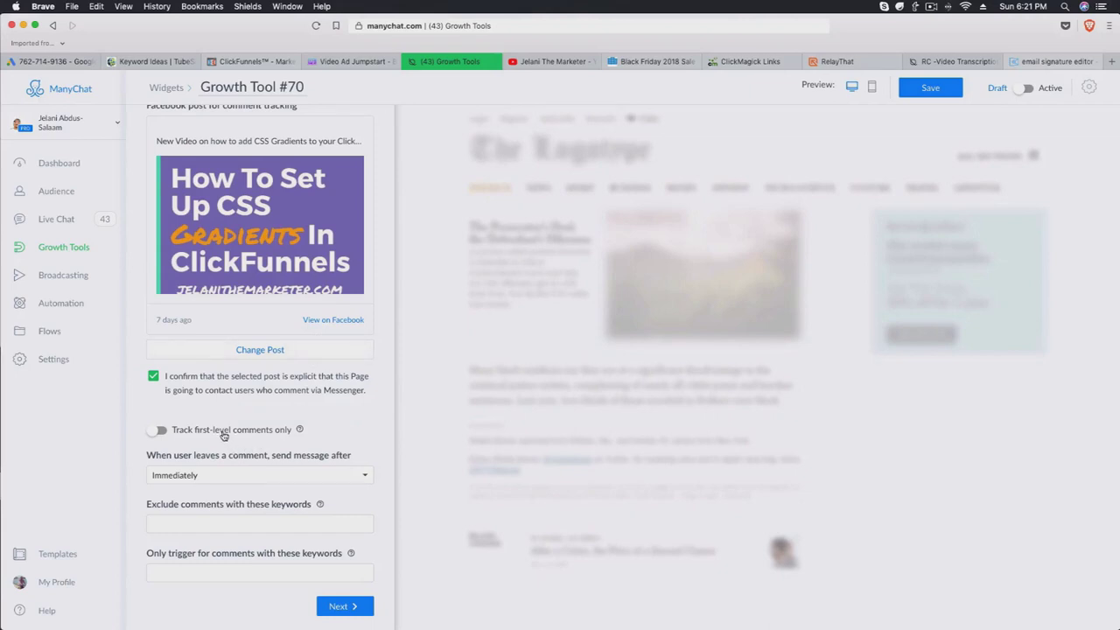
{"action": "mouse_move", "coordinate": [310, 422]}
{"action": "left_click", "coordinate": [219, 477]}
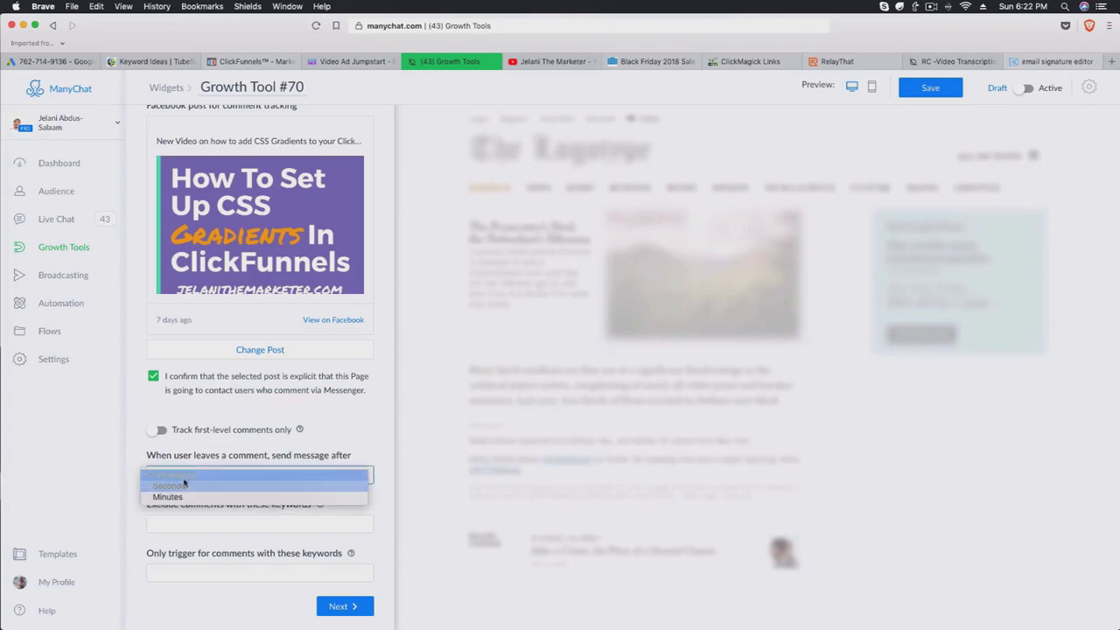
{"action": "left_click", "coordinate": [193, 476]}
{"action": "left_click", "coordinate": [196, 476]}
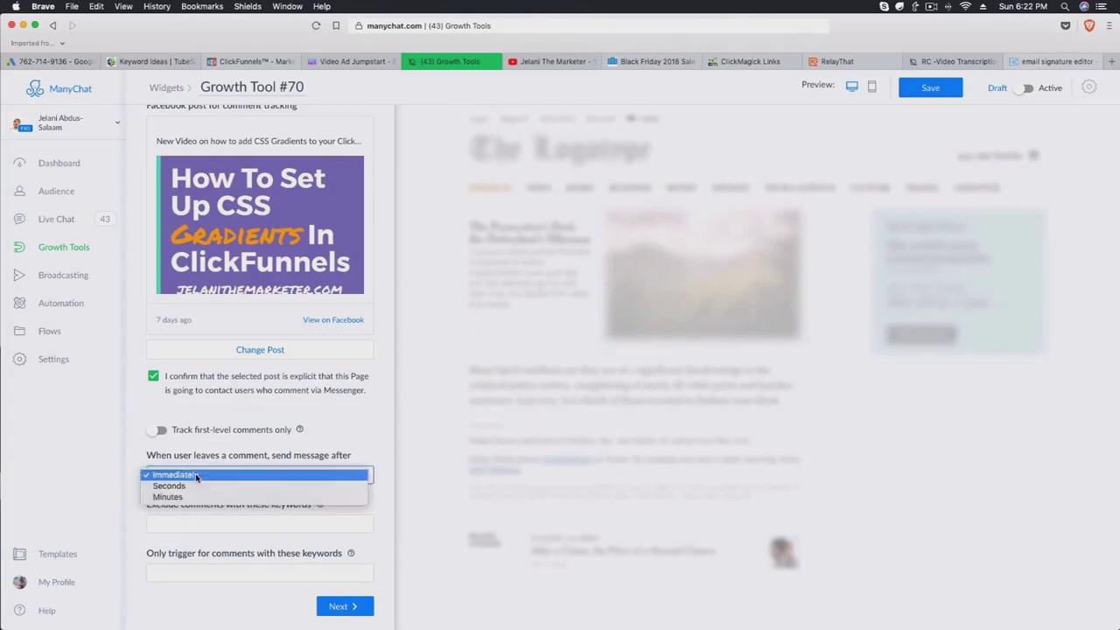
{"action": "left_click", "coordinate": [210, 516]}
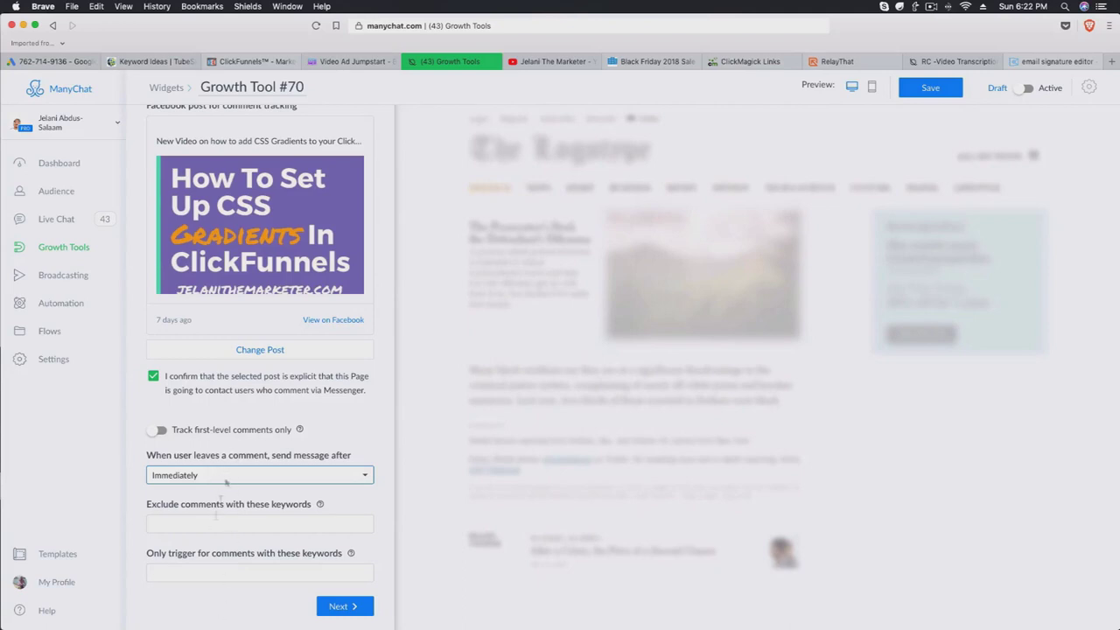
{"action": "scroll", "coordinate": [235, 308], "scroll_direction": "up", "scroll_amount": 2}
{"action": "scroll", "coordinate": [234, 308], "scroll_direction": "down", "scroll_amount": 2}
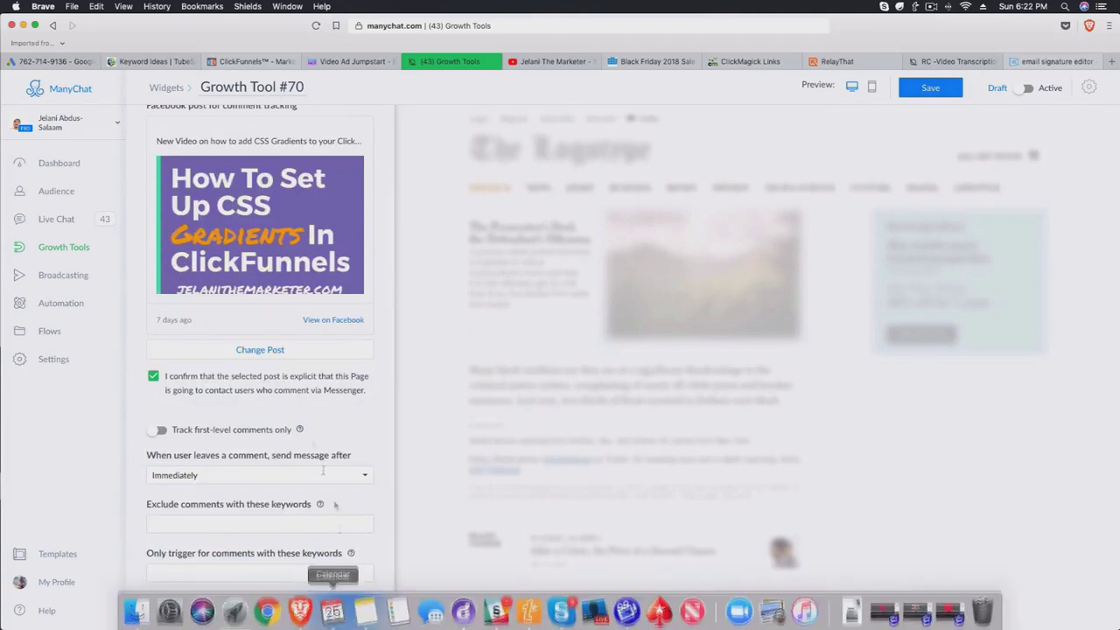
{"action": "scroll", "coordinate": [280, 490], "scroll_direction": "up", "scroll_amount": 2}
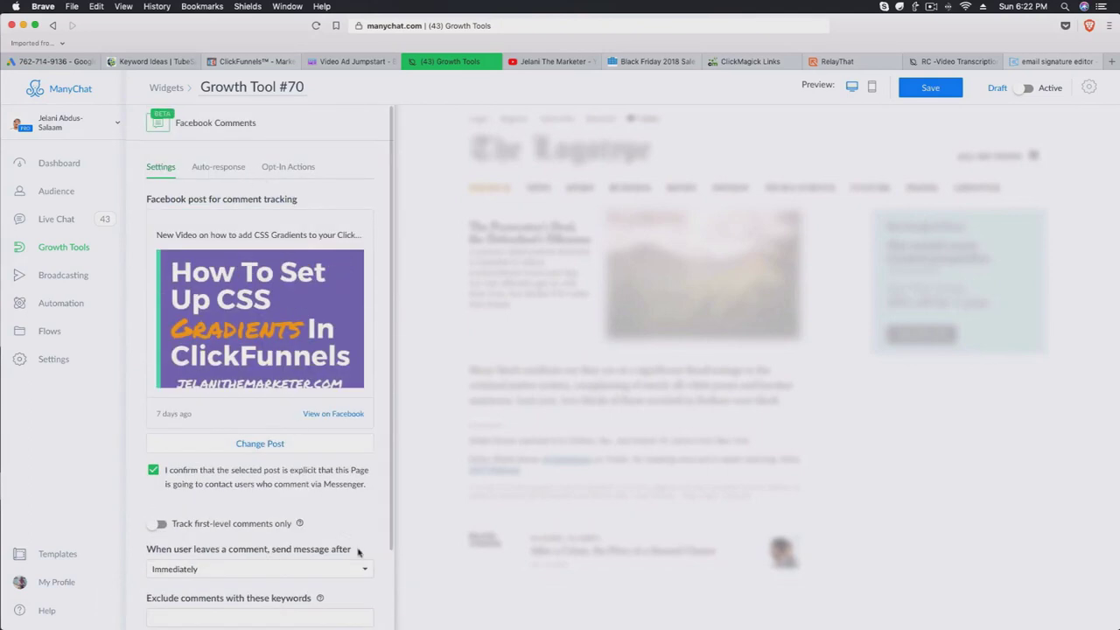
{"action": "scroll", "coordinate": [357, 552], "scroll_direction": "down", "scroll_amount": 2}
{"action": "left_click", "coordinate": [345, 606]}
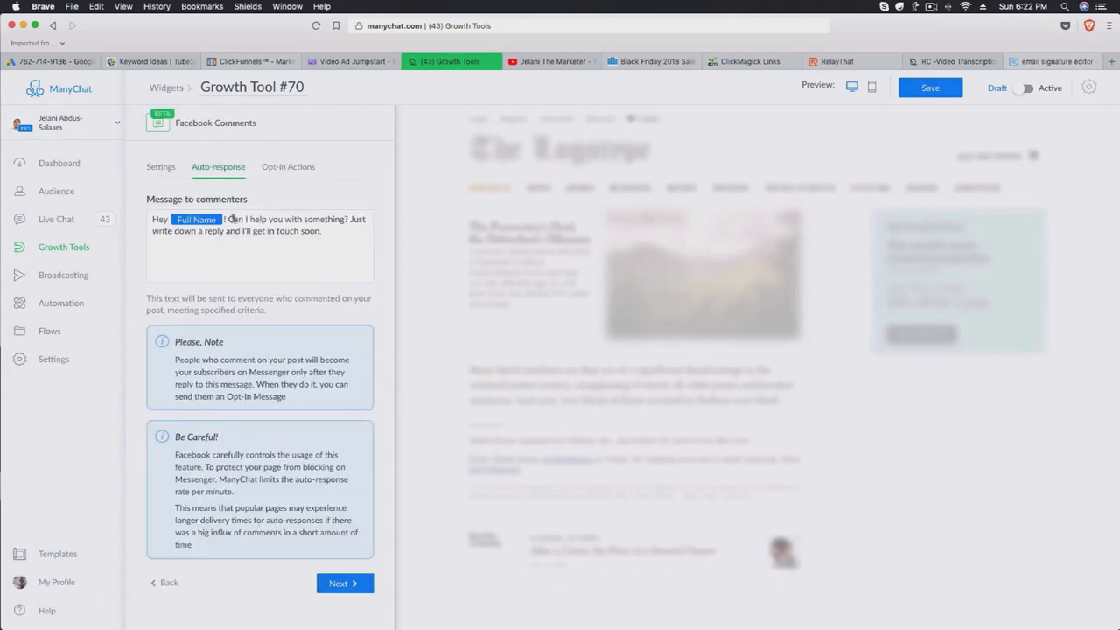
Replace the text after Full Name with 'Looking for the coupon? Respond to this message with BF18!'.
{"action": "left_click", "coordinate": [336, 254]}
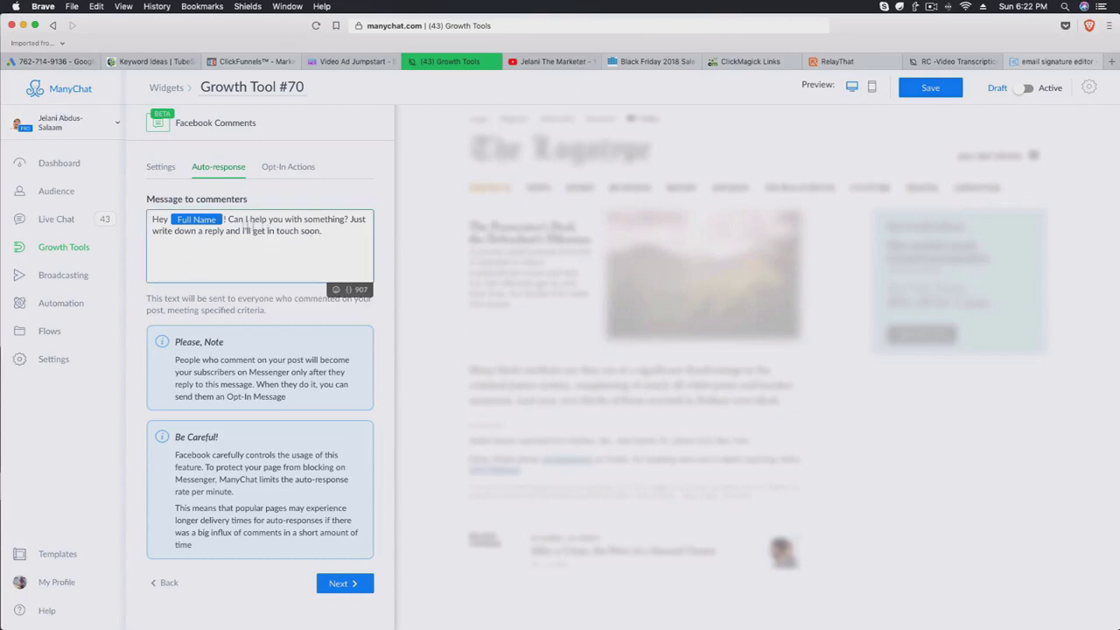
{"action": "mouse_move", "coordinate": [226, 219]}
{"action": "left_mouse_down"}
{"action": "mouse_move", "coordinate": [313, 245]}
{"action": "mouse_move", "coordinate": [320, 231]}
{"action": "mouse_move", "coordinate": [230, 217]}
{"action": "left_mouse_up"}
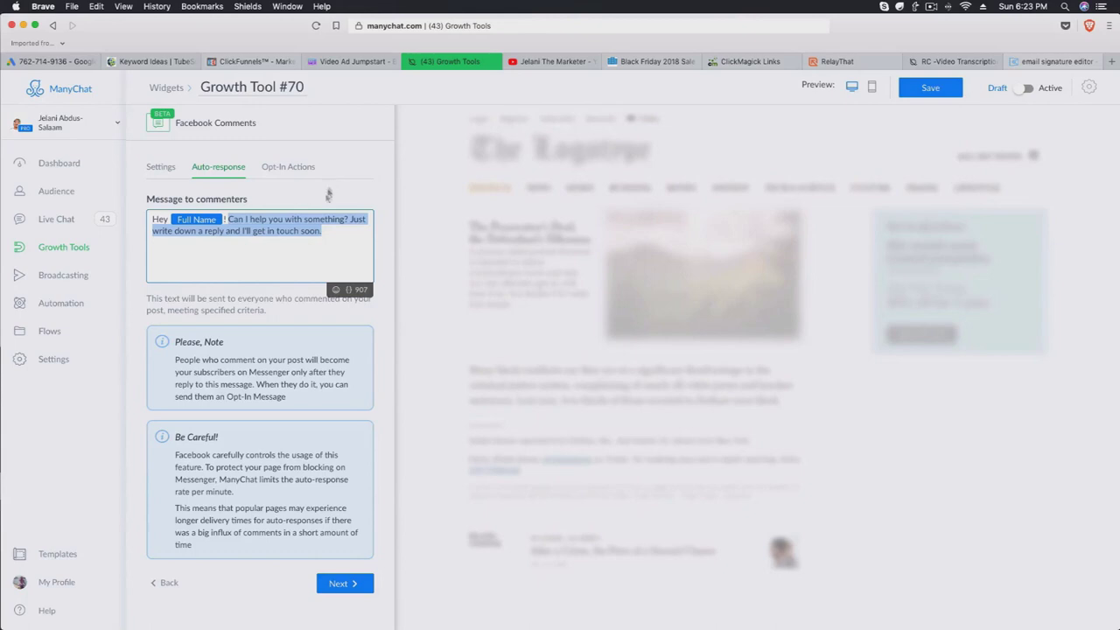
{"action": "left_click_drag", "start_coordinate": [323, 232], "coordinate": [232, 215]}
{"action": "type", "text": "Looking for "}
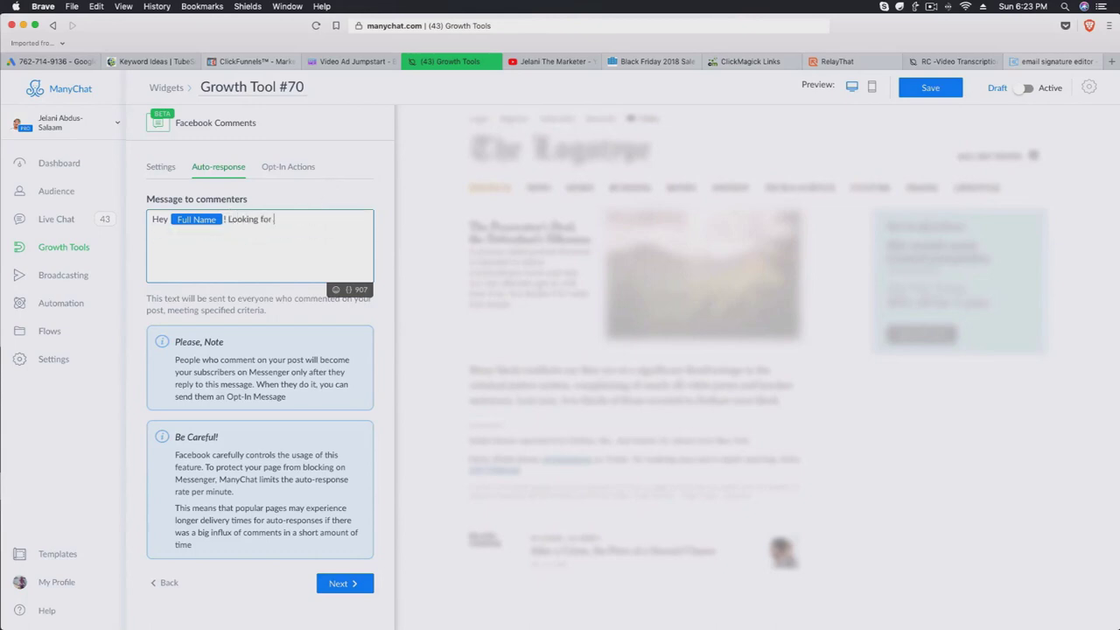
{"action": "type", "text": "the coupon? Respond to this message with "}
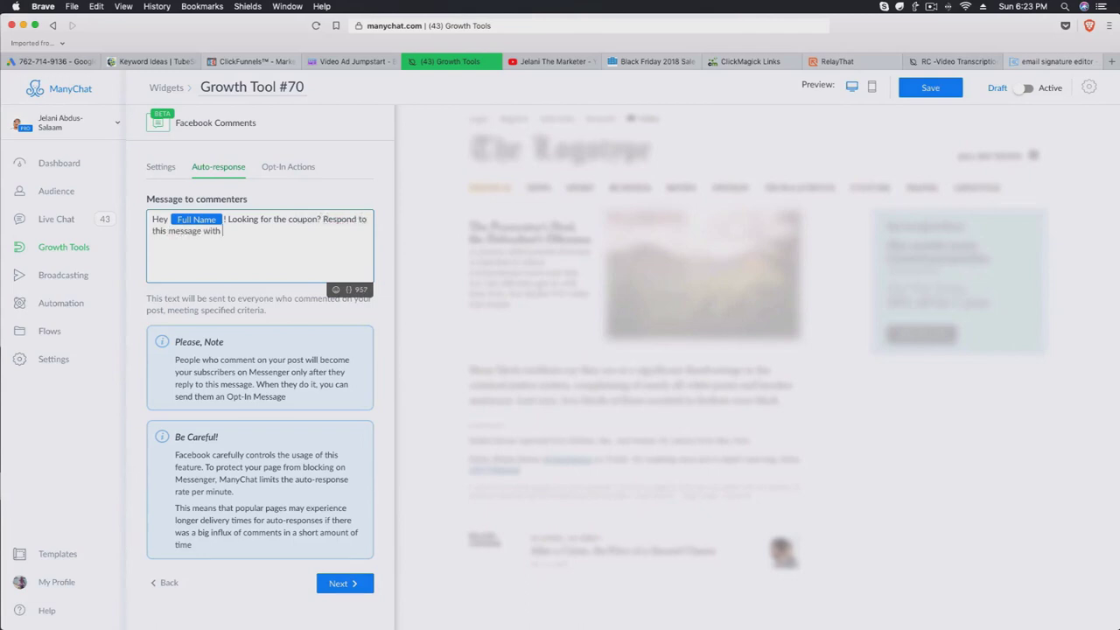
{"action": "type", "text": "BF18!"}
{"action": "left_click", "coordinate": [338, 583]}
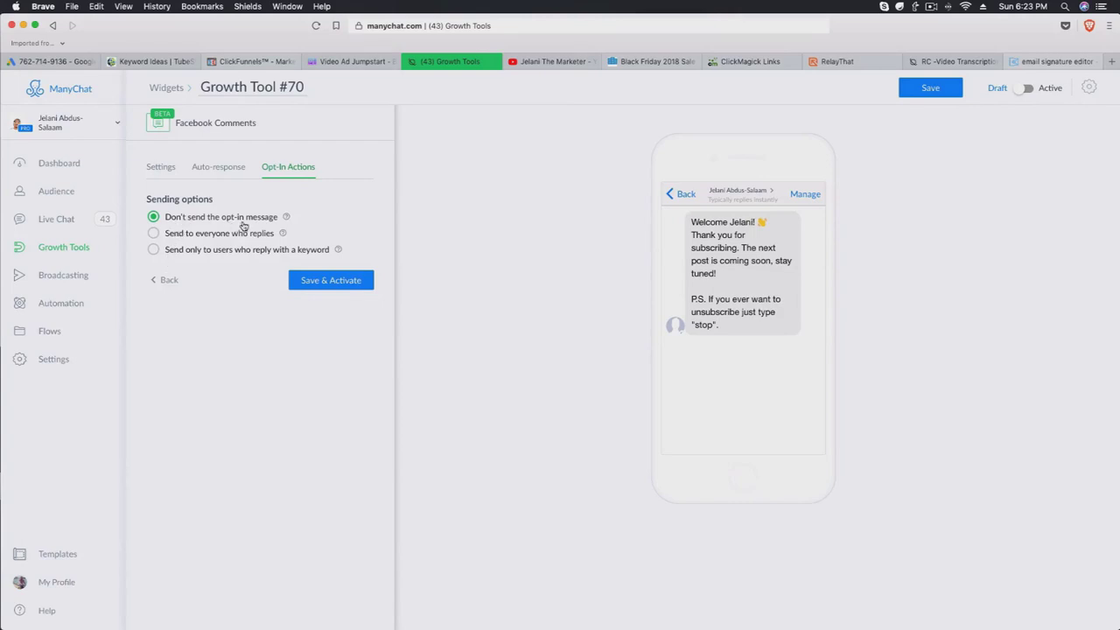
Save and activate Growth Tool #70, then start a new rule under Automation > Keywords.
{"action": "left_click", "coordinate": [331, 281]}
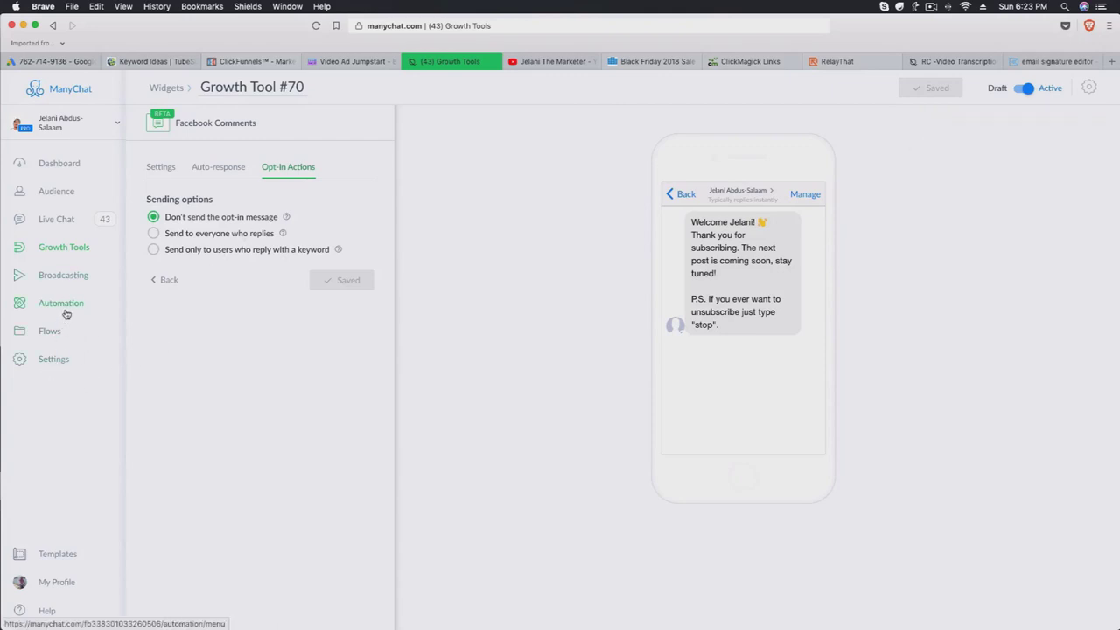
{"action": "left_click", "coordinate": [65, 308]}
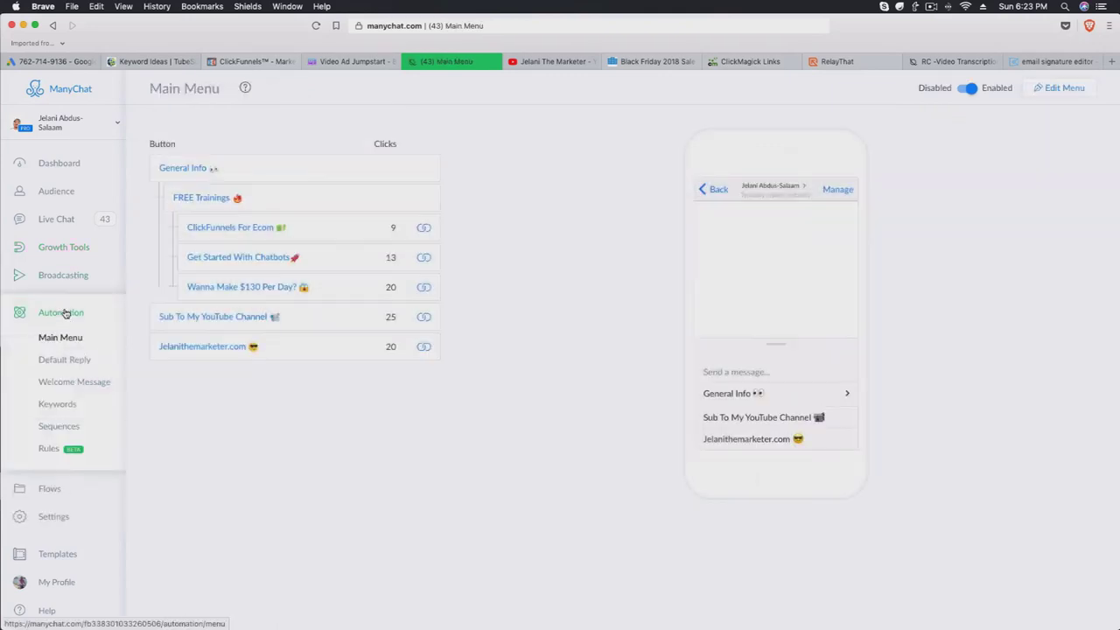
{"action": "left_click", "coordinate": [61, 405]}
{"action": "left_click", "coordinate": [1063, 87]}
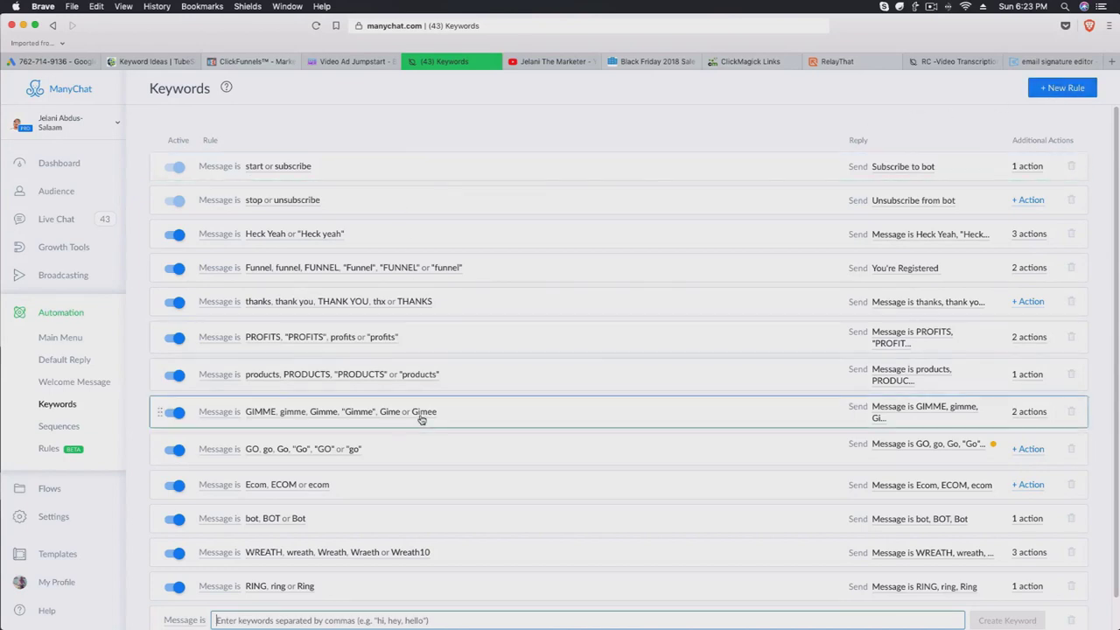
Save a keyword rule triggered by 'BF18' or 'bf18' and start a new reply for it.
{"action": "scroll", "coordinate": [394, 456], "scroll_direction": "down", "scroll_amount": 2}
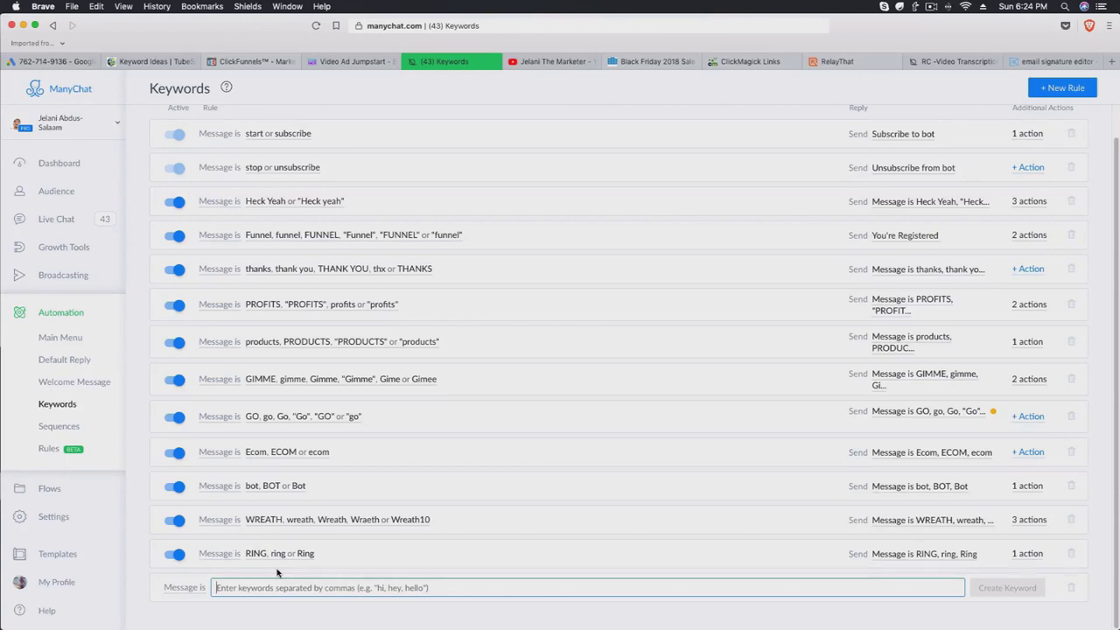
{"action": "type", "text": "BF18"}
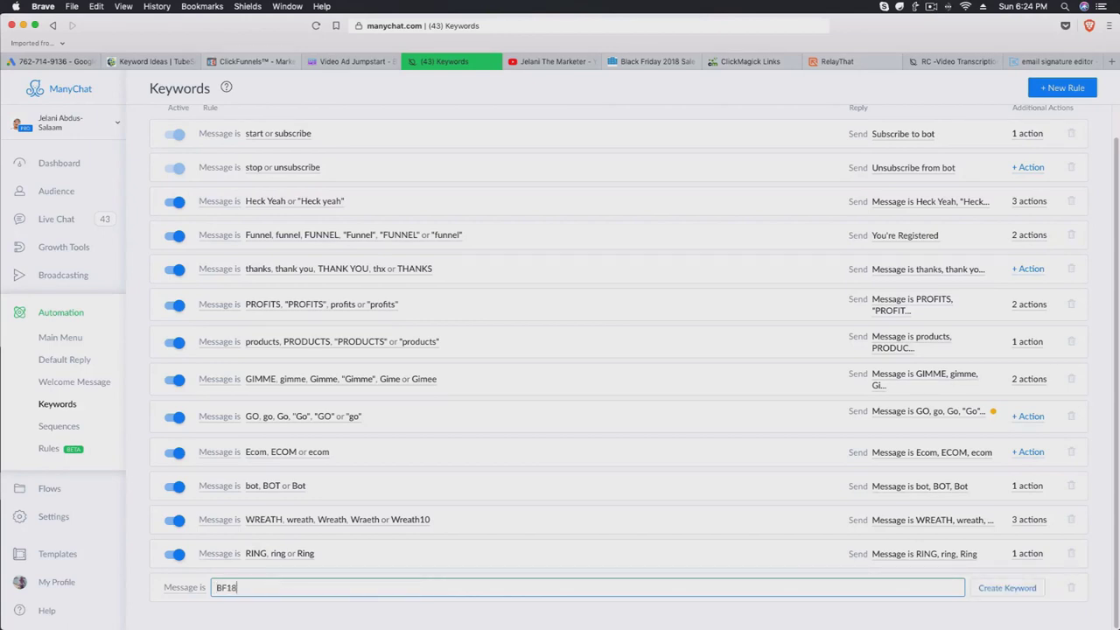
{"action": "left_click", "coordinate": [989, 588]}
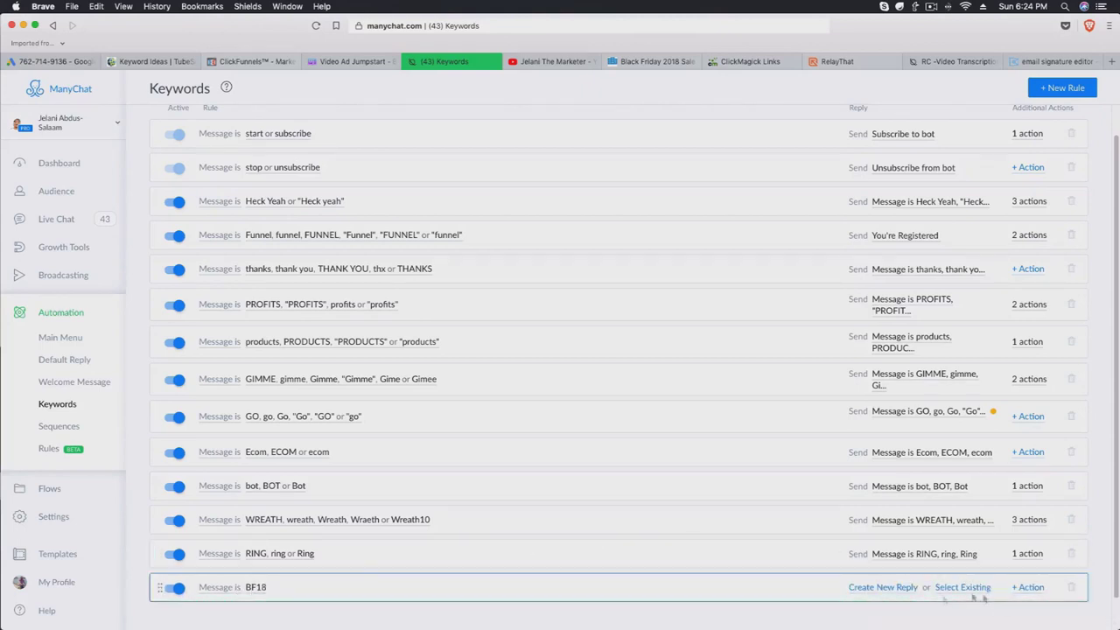
{"action": "left_click", "coordinate": [266, 588]}
{"action": "type", "text": ", bf18"}
{"action": "key", "text": "Return"}
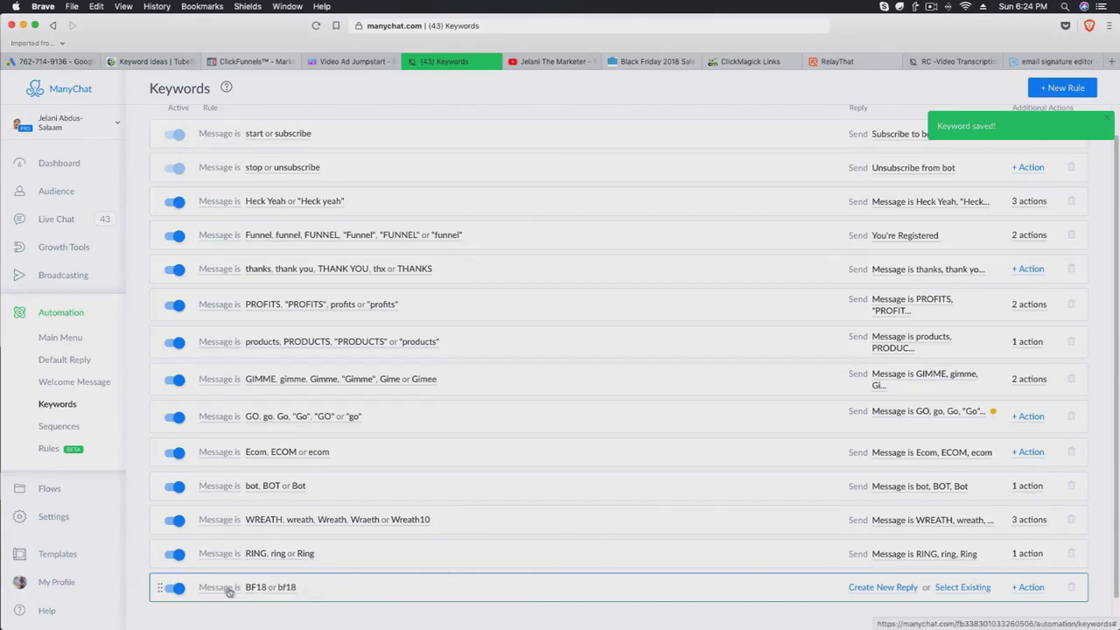
{"action": "left_click", "coordinate": [898, 588]}
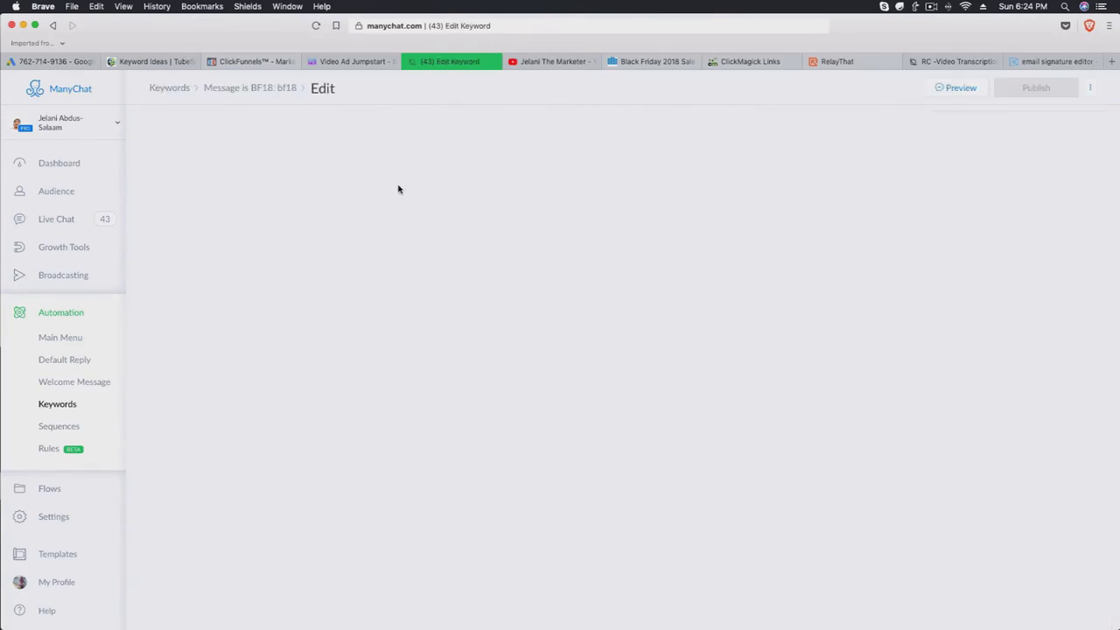
Write 'Awesome!' and 'Here is your coupon!' on separate lines in the BF18 reply and publish it.
{"action": "type", "text": "A"}
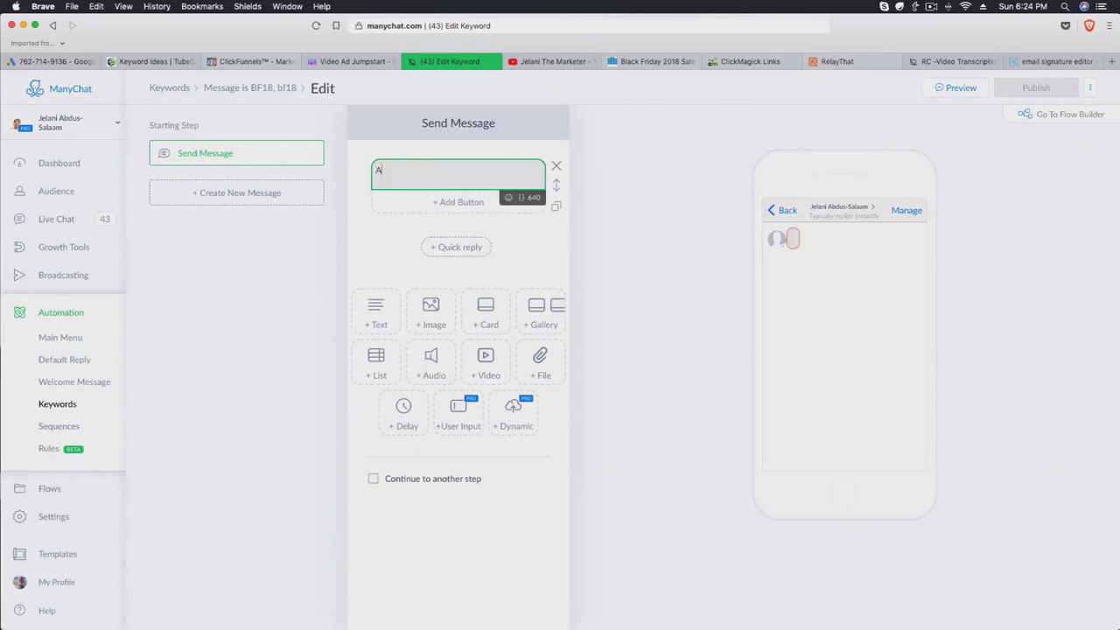
{"action": "type", "text": "wseom!"}
{"action": "key", "text": "BackSpace"}
{"action": "key", "text": "BackSpace"}
{"action": "key", "text": "BackSpace"}
{"action": "key", "text": "BackSpace"}
{"action": "key", "text": "BackSpace"}
{"action": "type", "text": "esome!"}
{"action": "key", "text": "Return"}
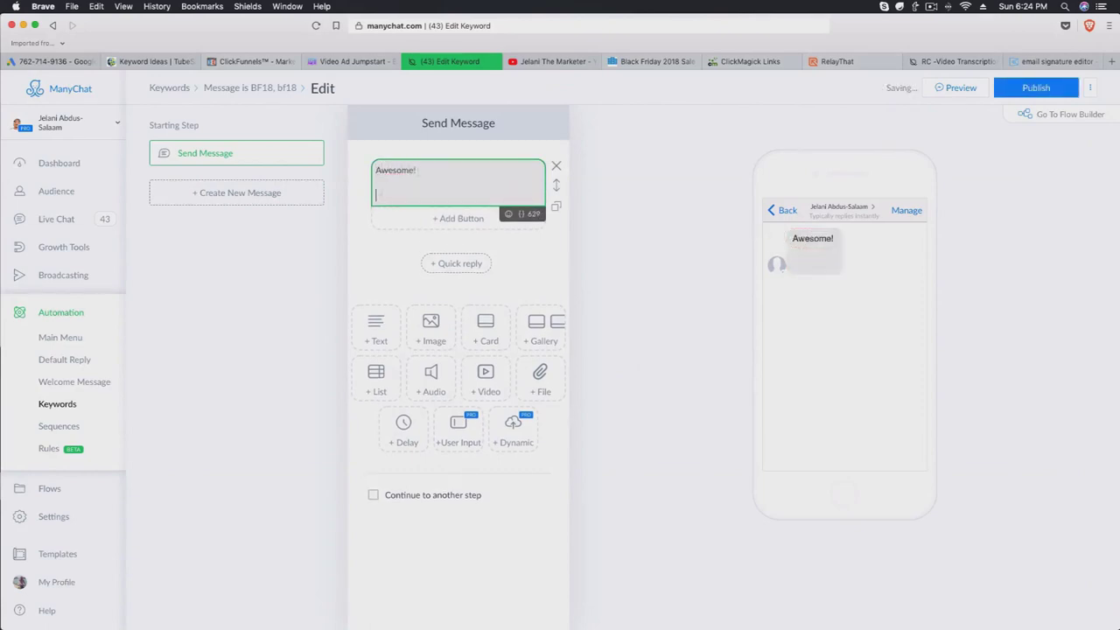
{"action": "type", "text": "Here is your coupon!"}
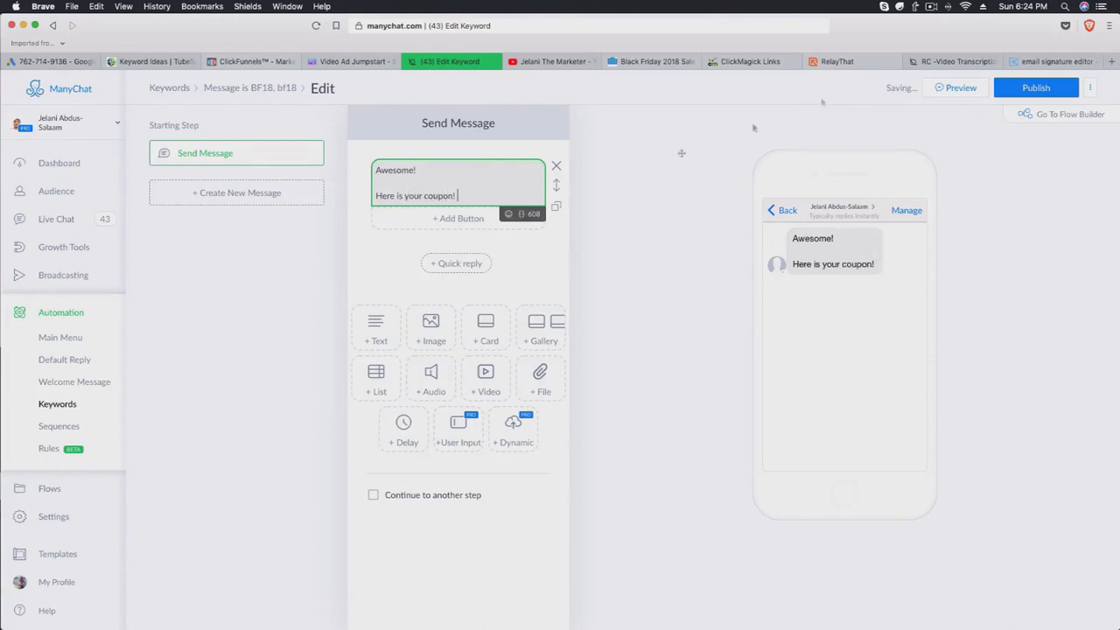
{"action": "left_click", "coordinate": [1036, 88]}
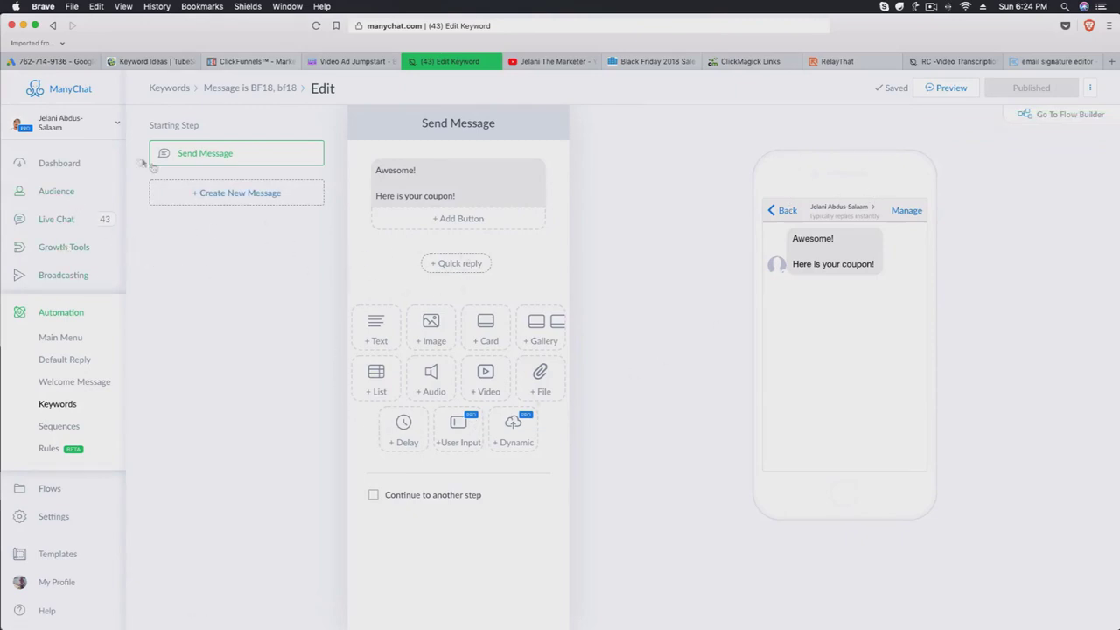
Open Growth Tool #70's auto-response message to commenters.
{"action": "left_click", "coordinate": [68, 248]}
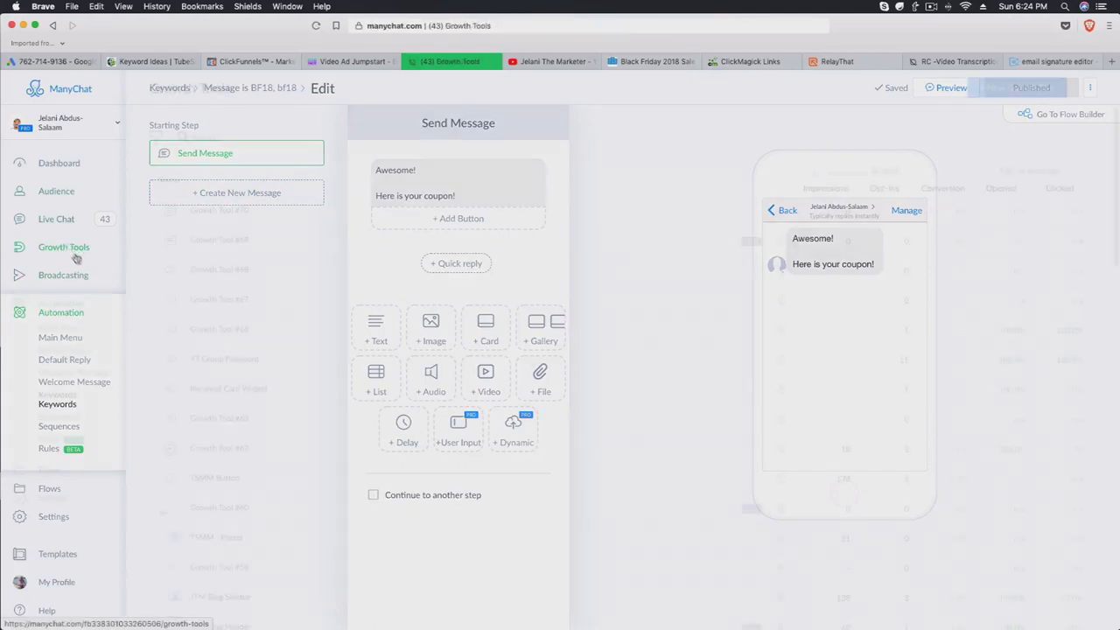
{"action": "left_click", "coordinate": [266, 214]}
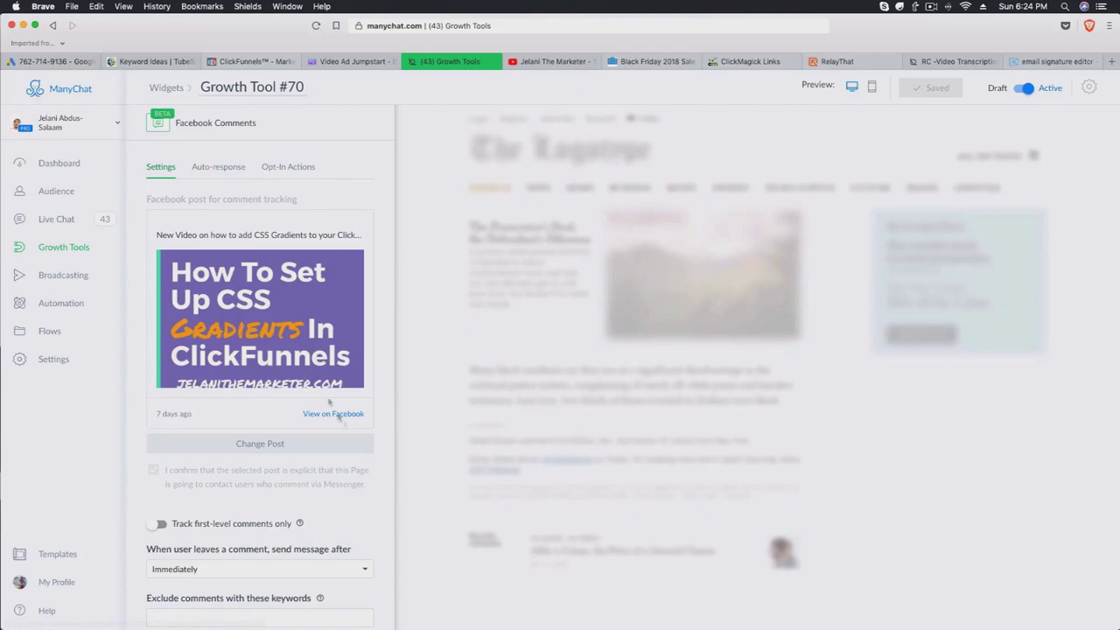
{"action": "left_click", "coordinate": [219, 167]}
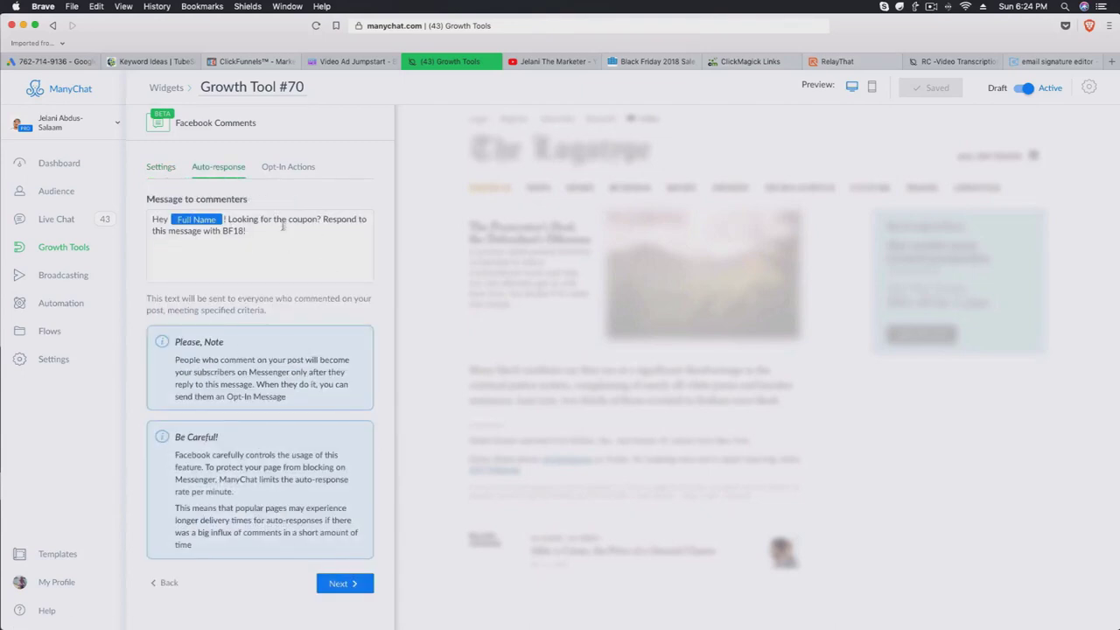
Move the Respond sentence to its own paragraph, change 'with' to 'by typing', and save.
{"action": "left_click", "coordinate": [321, 225]}
{"action": "key", "text": "Return"}
{"action": "key", "text": "Return"}
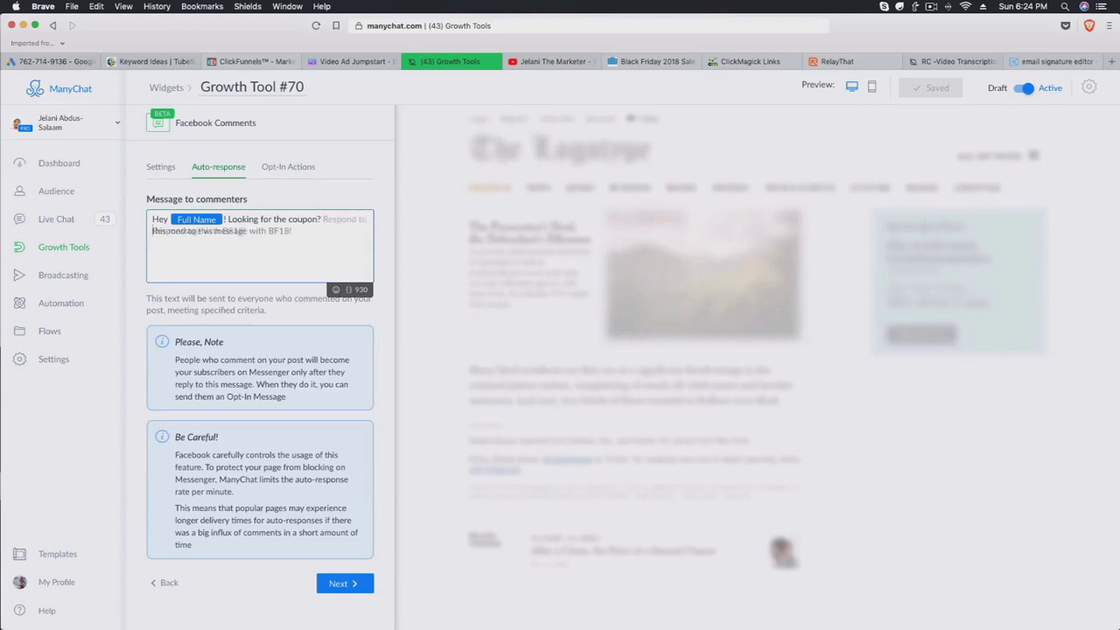
{"action": "left_click", "coordinate": [291, 243]}
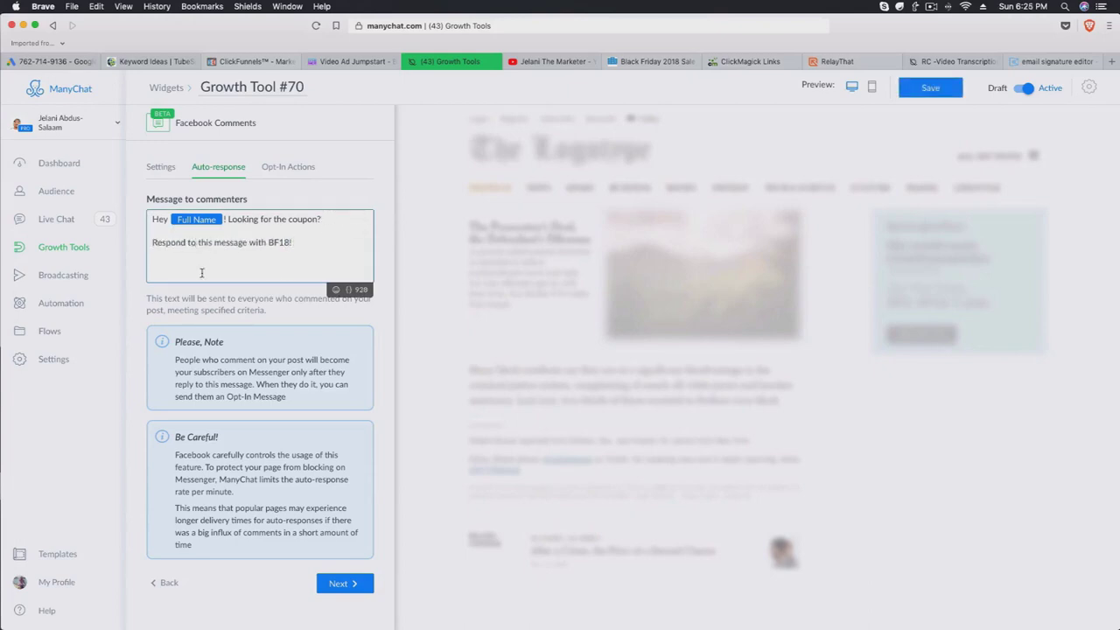
{"action": "left_click_drag", "start_coordinate": [267, 243], "coordinate": [247, 243]}
{"action": "type", "text": "by tp"}
{"action": "key", "text": "BackSpace"}
{"action": "type", "text": "yping"}
{"action": "left_click", "coordinate": [930, 87]}
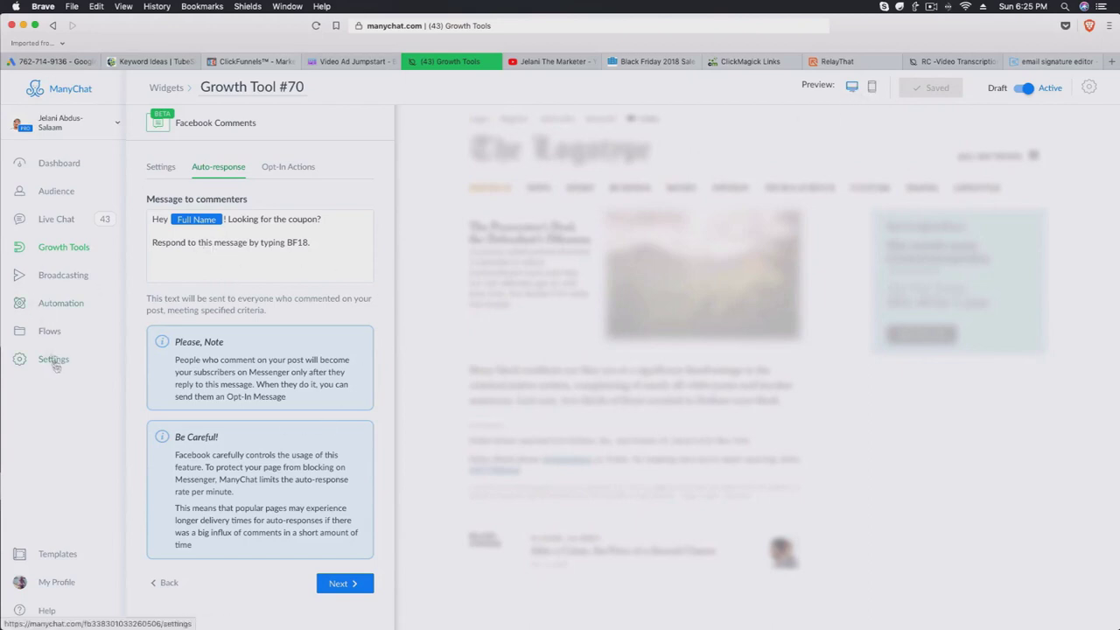
{"action": "left_click", "coordinate": [53, 306]}
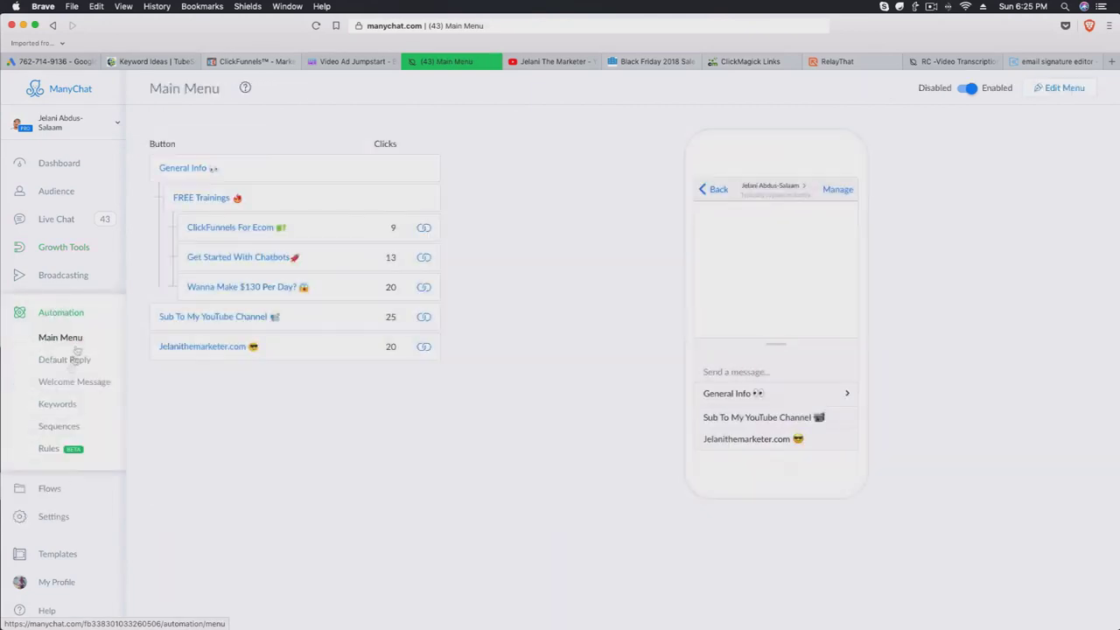
Open the BF18 keyword reply in edit mode with its coupon message text focused.
{"action": "left_click", "coordinate": [54, 403]}
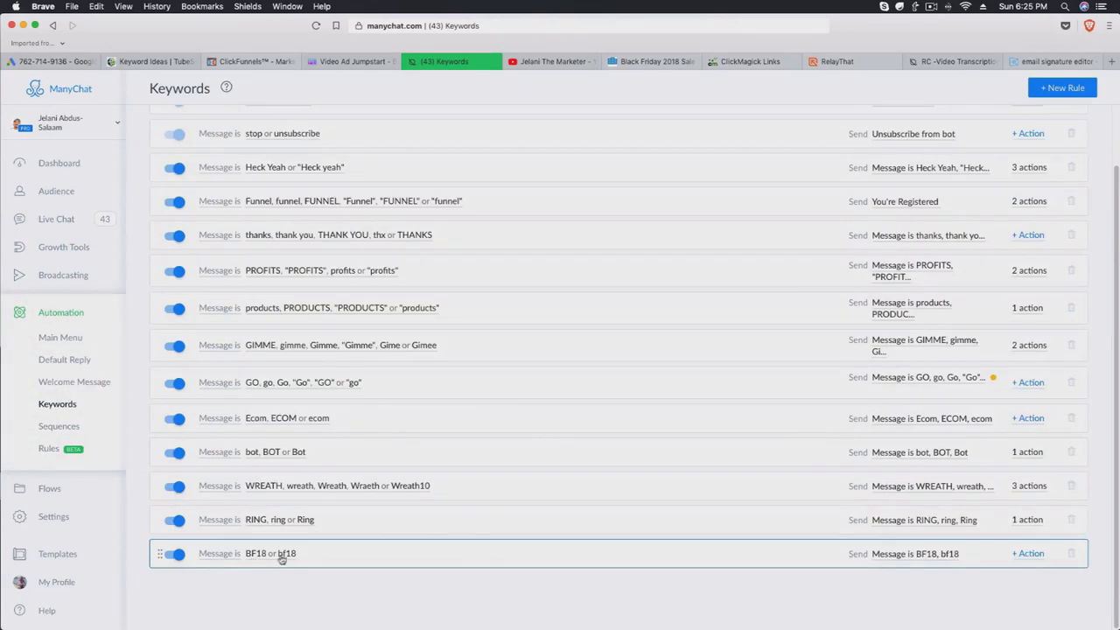
{"action": "left_click", "coordinate": [911, 555]}
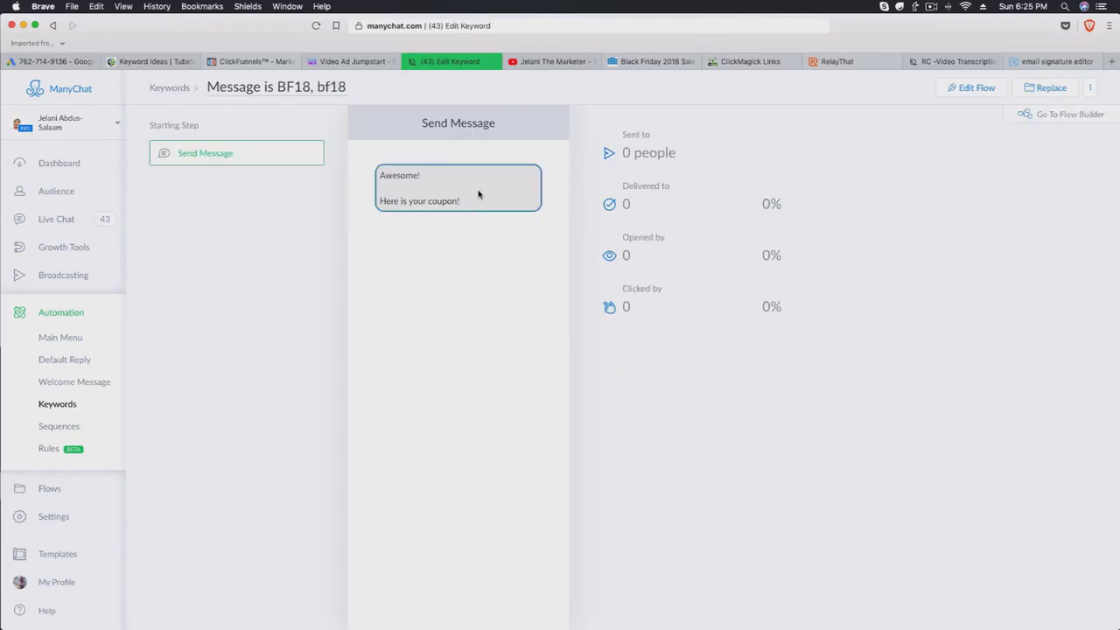
{"action": "left_click", "coordinate": [988, 93]}
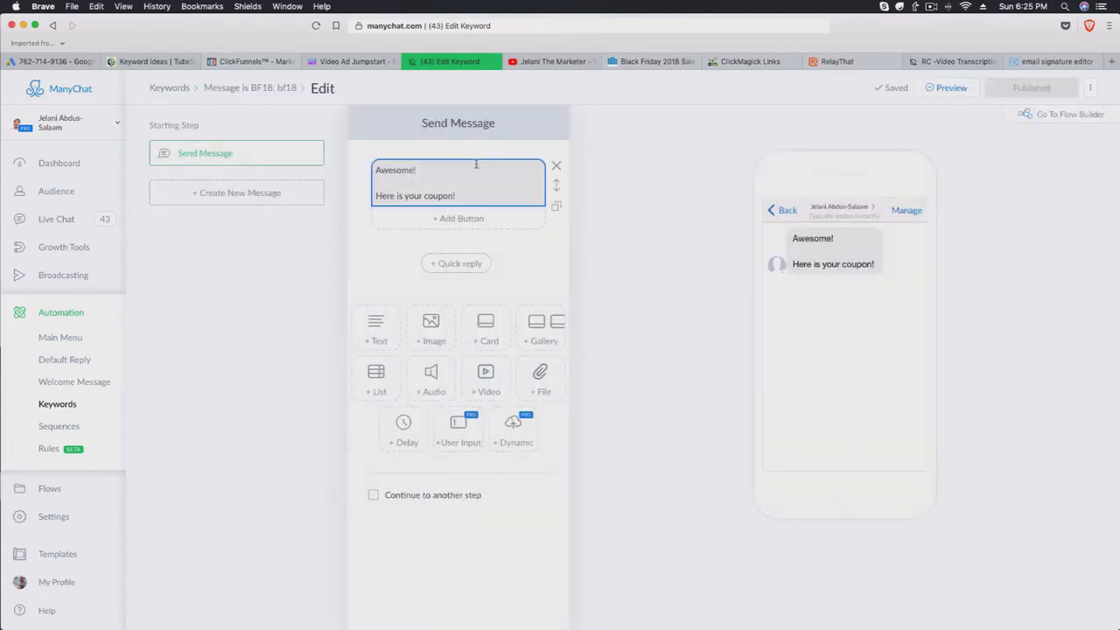
{"action": "left_click", "coordinate": [479, 188]}
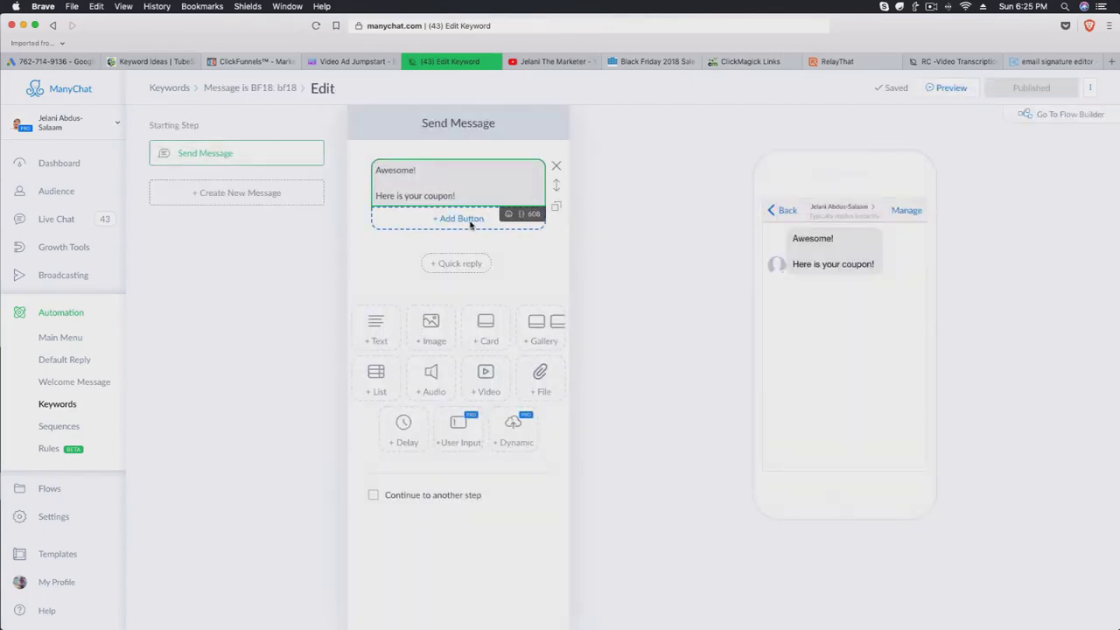
Add a button under the coupon message titled 'Click here to use the coupon!'.
{"action": "left_click", "coordinate": [470, 224]}
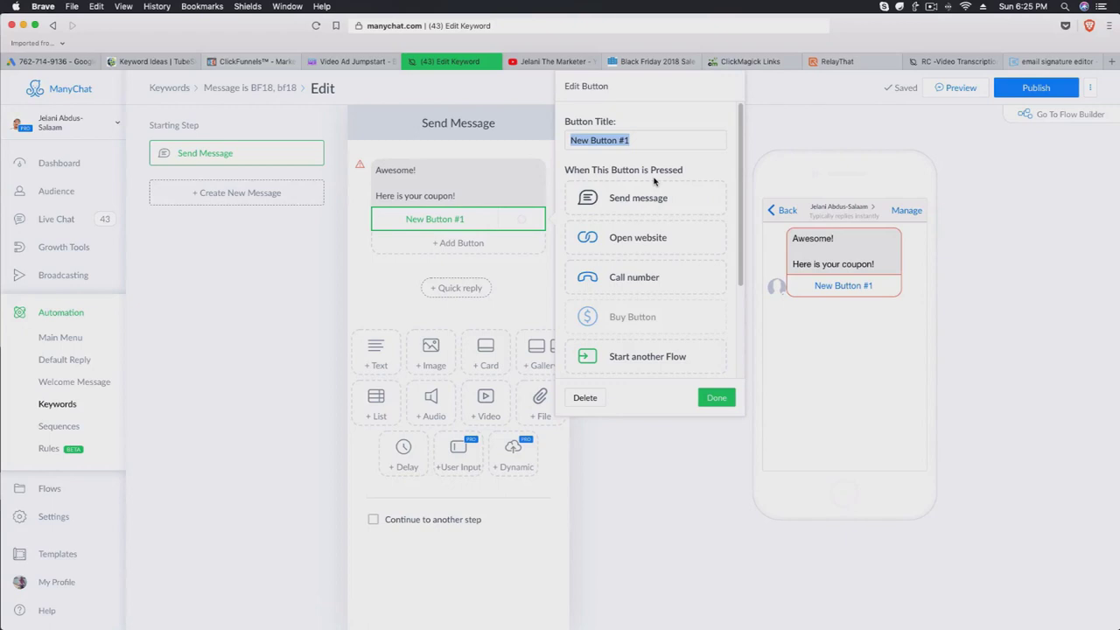
{"action": "type", "text": "Click here to use"}
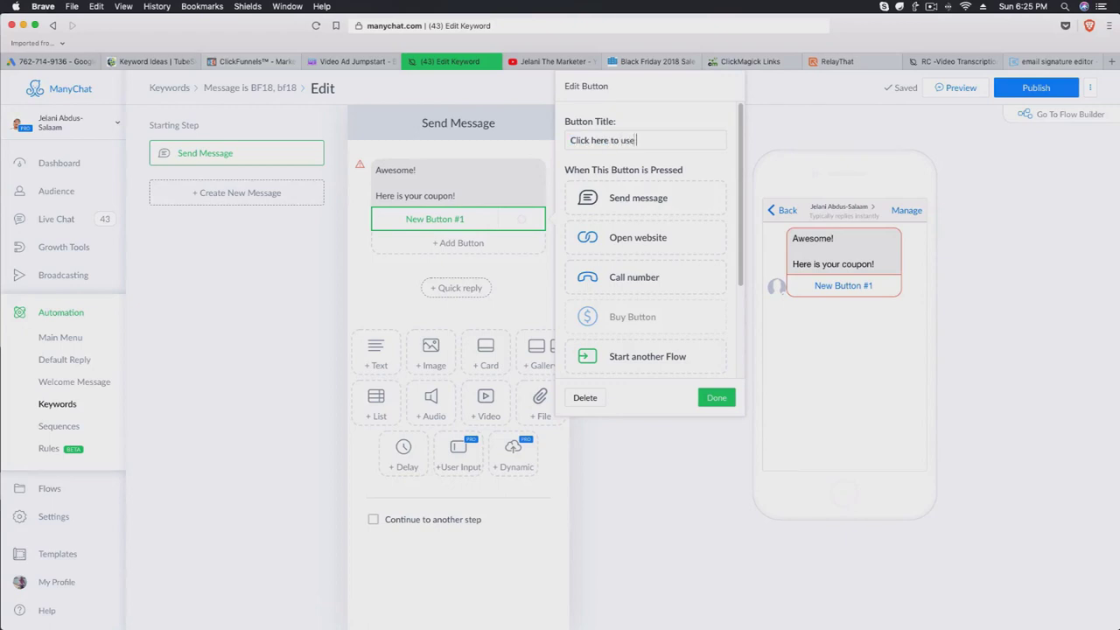
{"action": "type", "text": " thec"}
{"action": "key", "text": "BackSpace"}
{"action": "type", "text": "coupon!"}
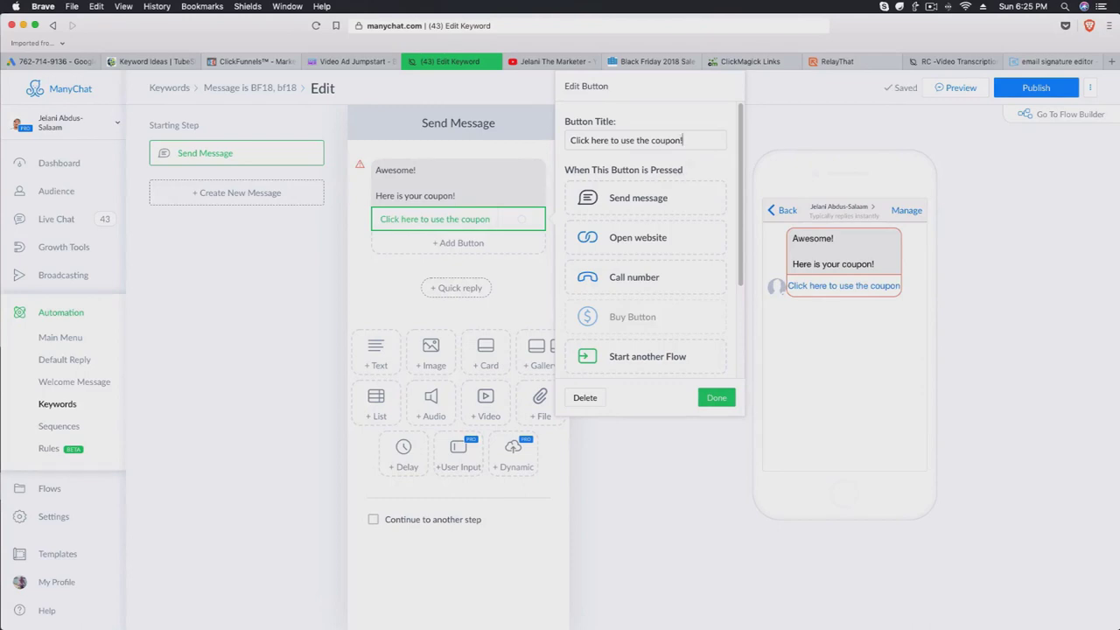
{"action": "scroll", "coordinate": [648, 350], "scroll_direction": "down", "scroll_amount": 3}
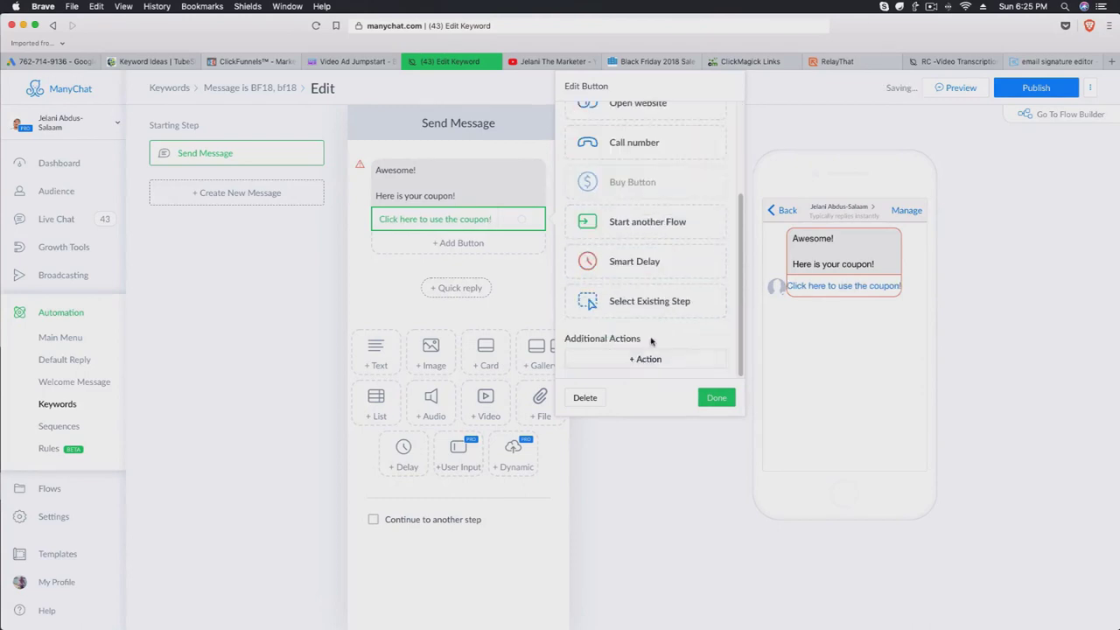
{"action": "left_click", "coordinate": [670, 360]}
{"action": "left_click", "coordinate": [703, 339]}
{"action": "scroll", "coordinate": [702, 338], "scroll_direction": "up", "scroll_amount": 3}
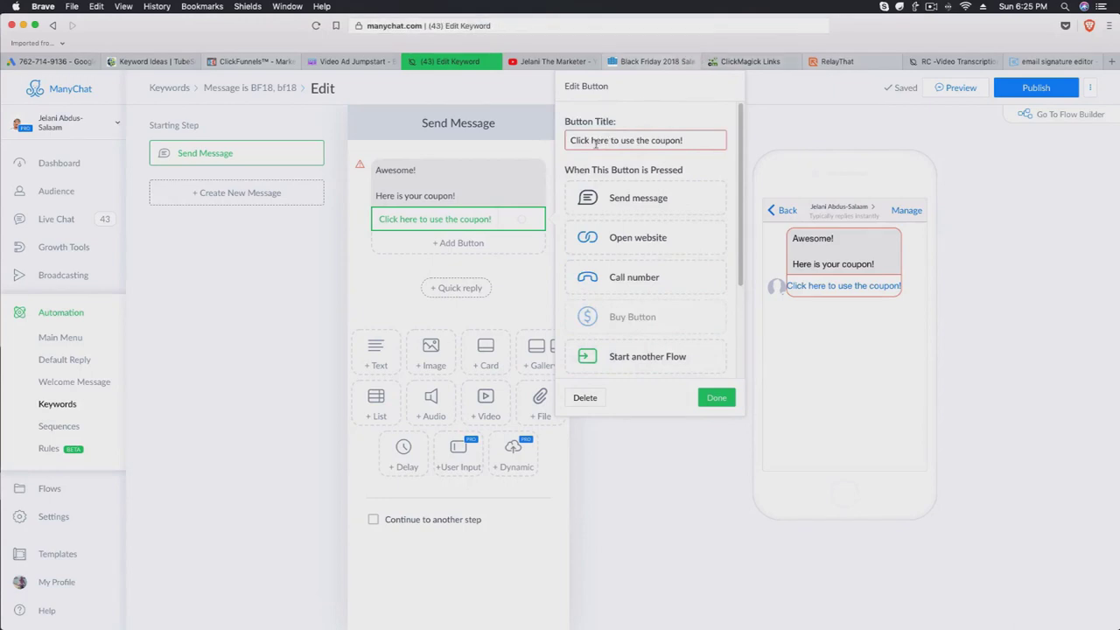
Delete 'here' and 'the' so the button title reads 'Click to use coupon!'.
{"action": "left_click_drag", "start_coordinate": [592, 140], "coordinate": [613, 140]}
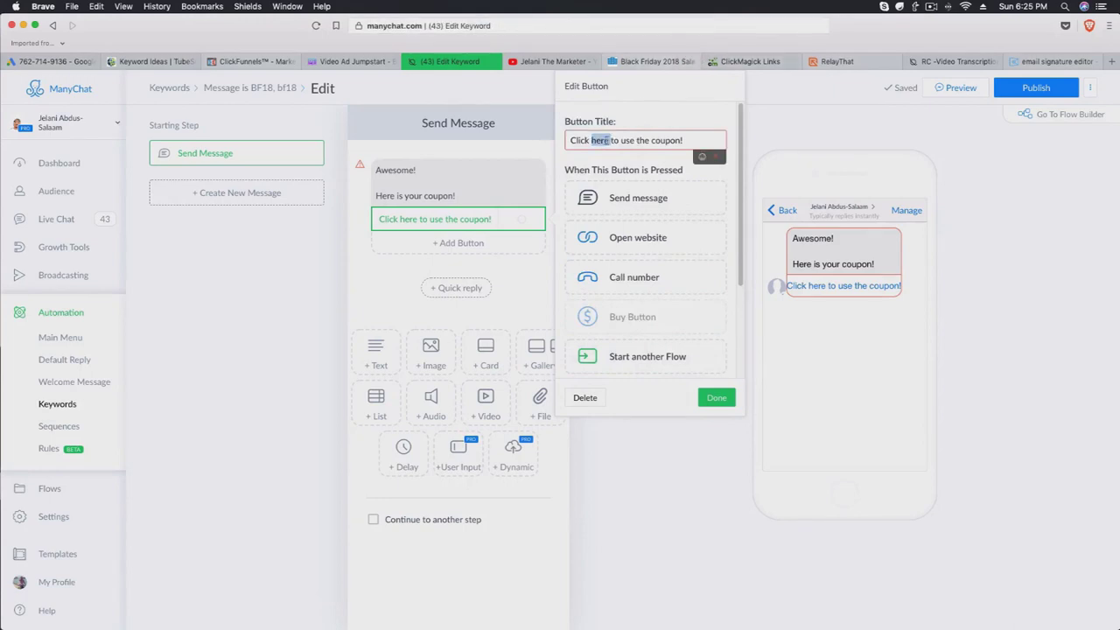
{"action": "key", "text": "BackSpace"}
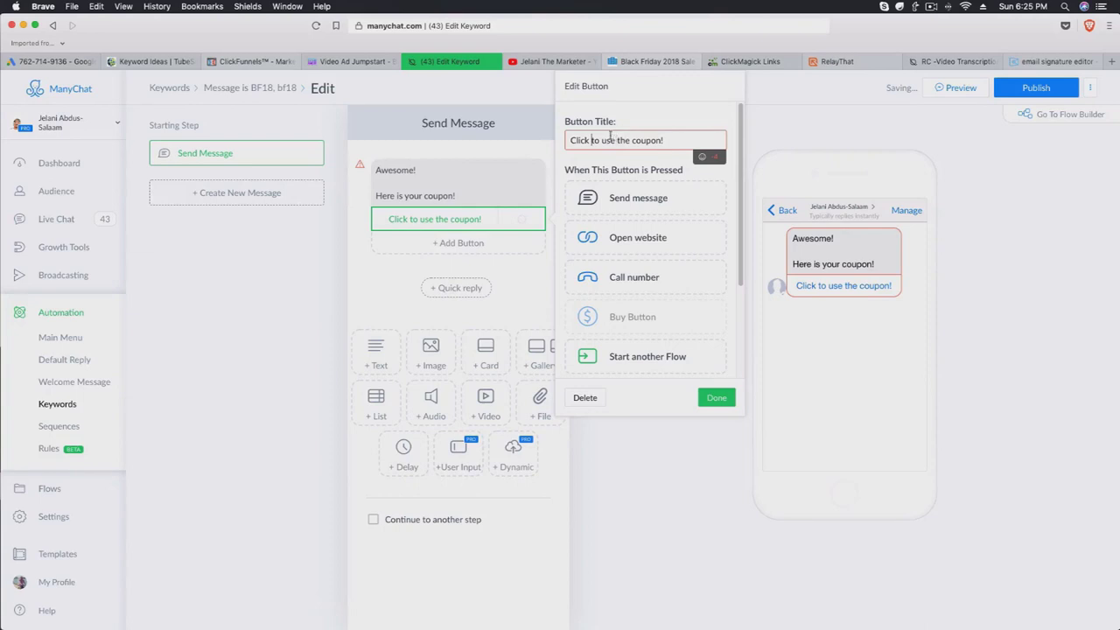
{"action": "double_click", "coordinate": [625, 140]}
{"action": "key", "text": "BackSpace"}
{"action": "key", "text": "BackSpace"}
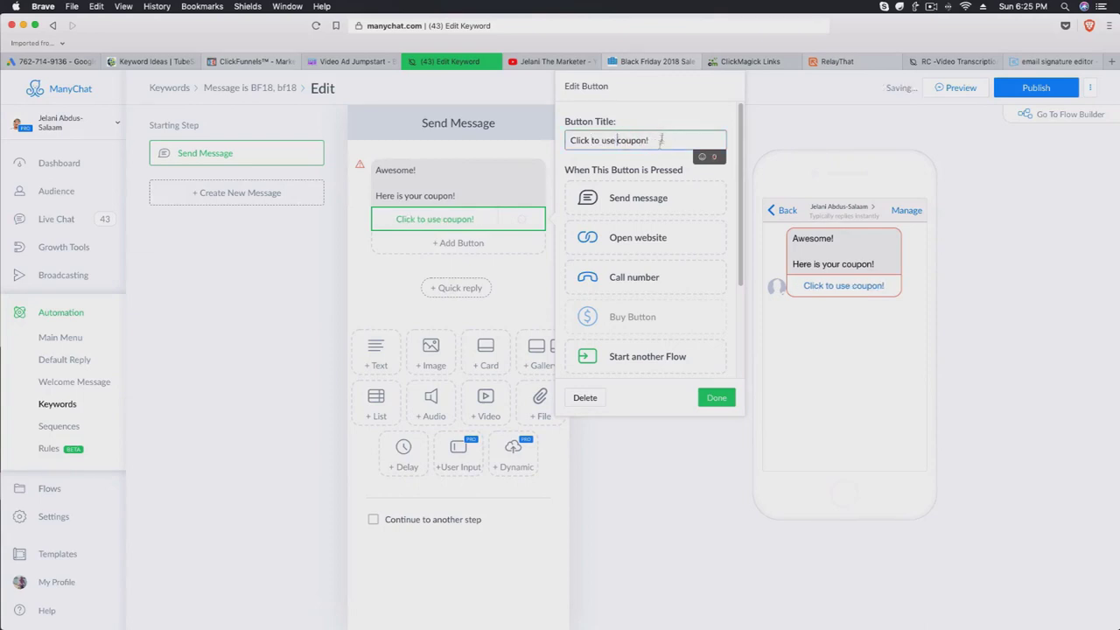
{"action": "scroll", "coordinate": [643, 360], "scroll_direction": "down", "scroll_amount": 3}
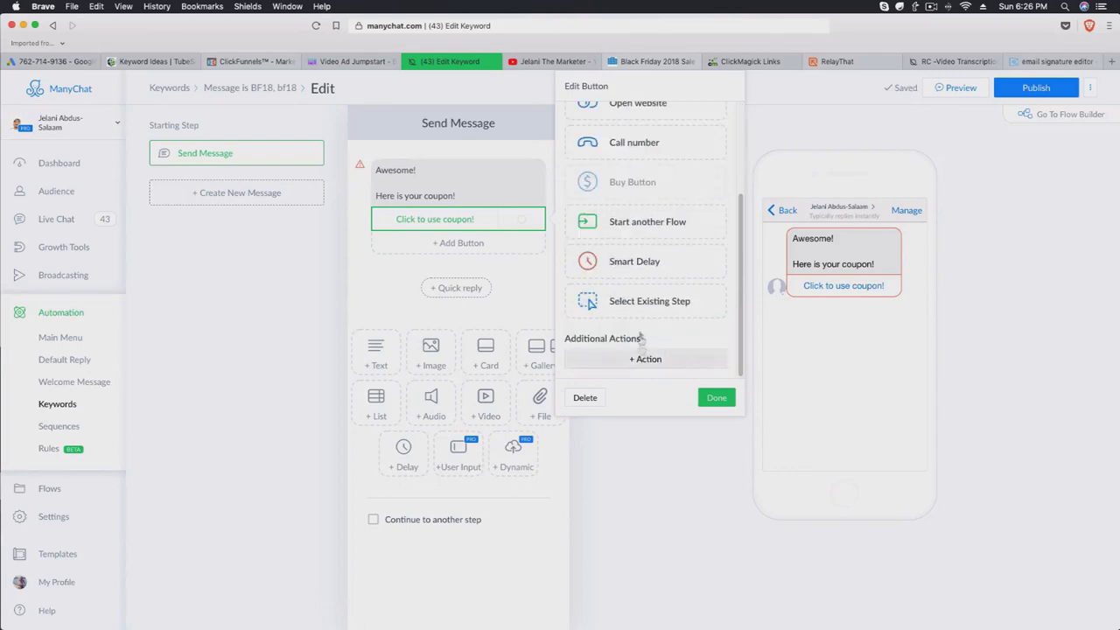
Make the button add a new tag 'clicked_coupon-button' and add a Subscribe to Sequence action.
{"action": "left_click", "coordinate": [644, 360]}
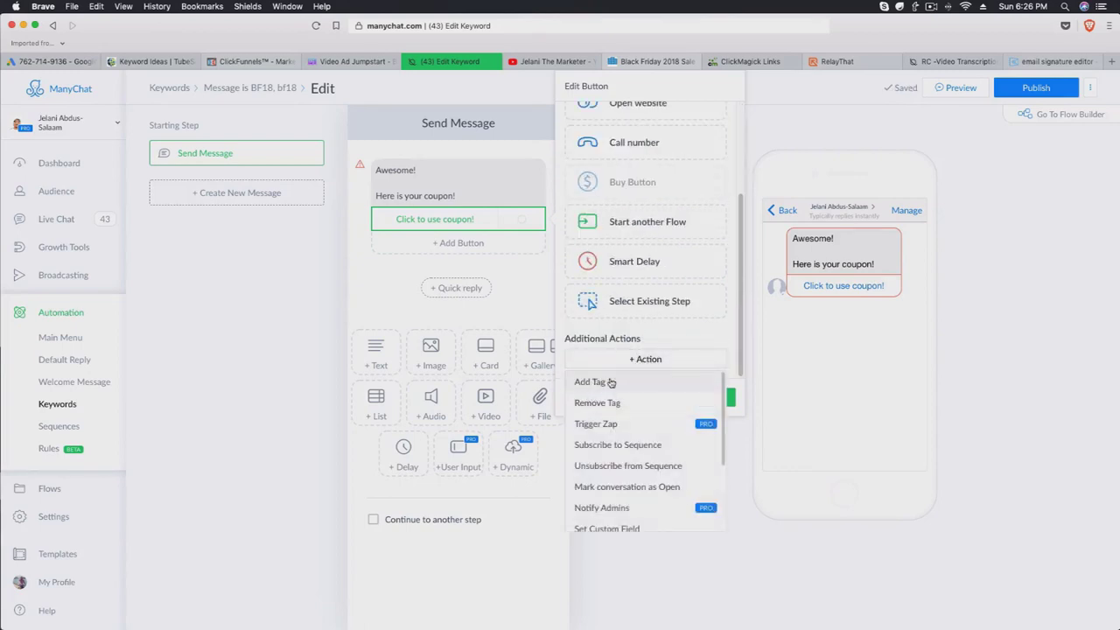
{"action": "left_click", "coordinate": [611, 383]}
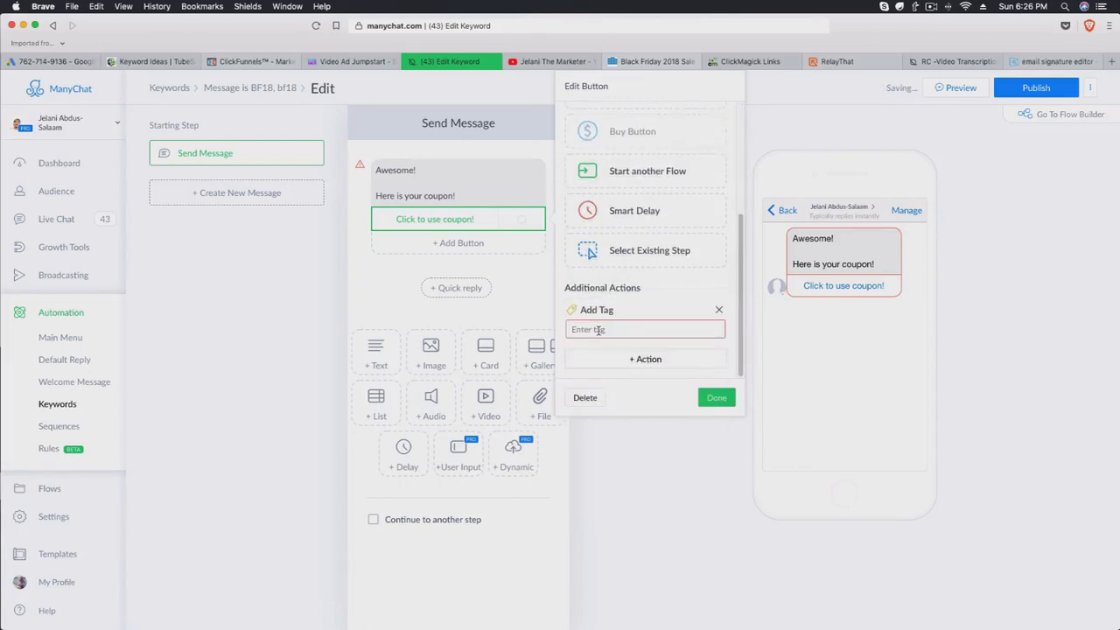
{"action": "left_click", "coordinate": [599, 330]}
{"action": "type", "text": "click"}
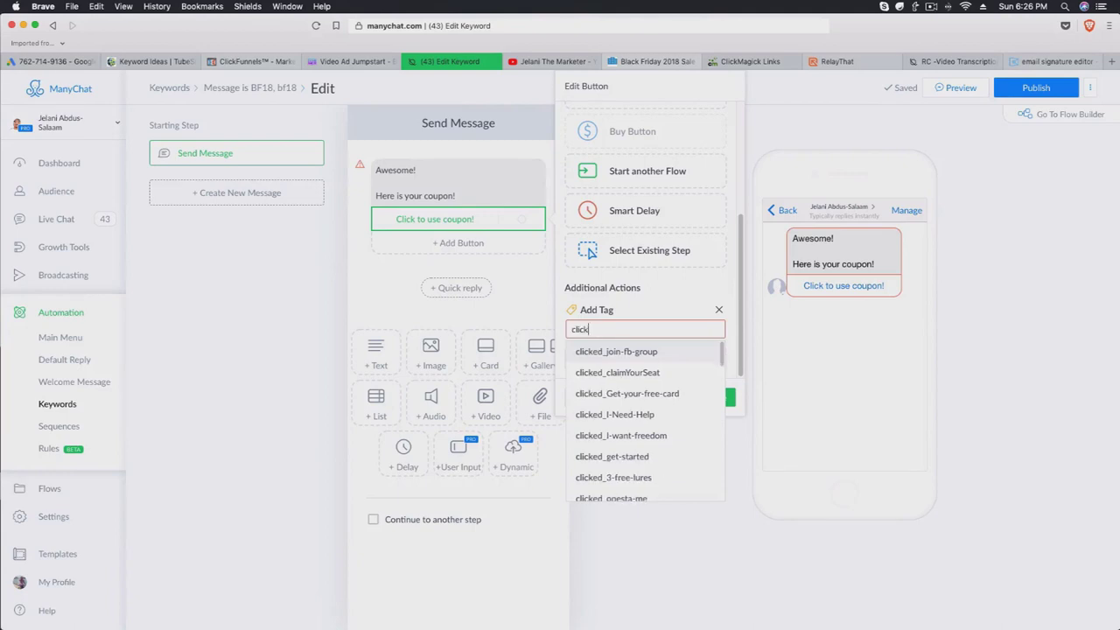
{"action": "type", "text": "ed_cou"}
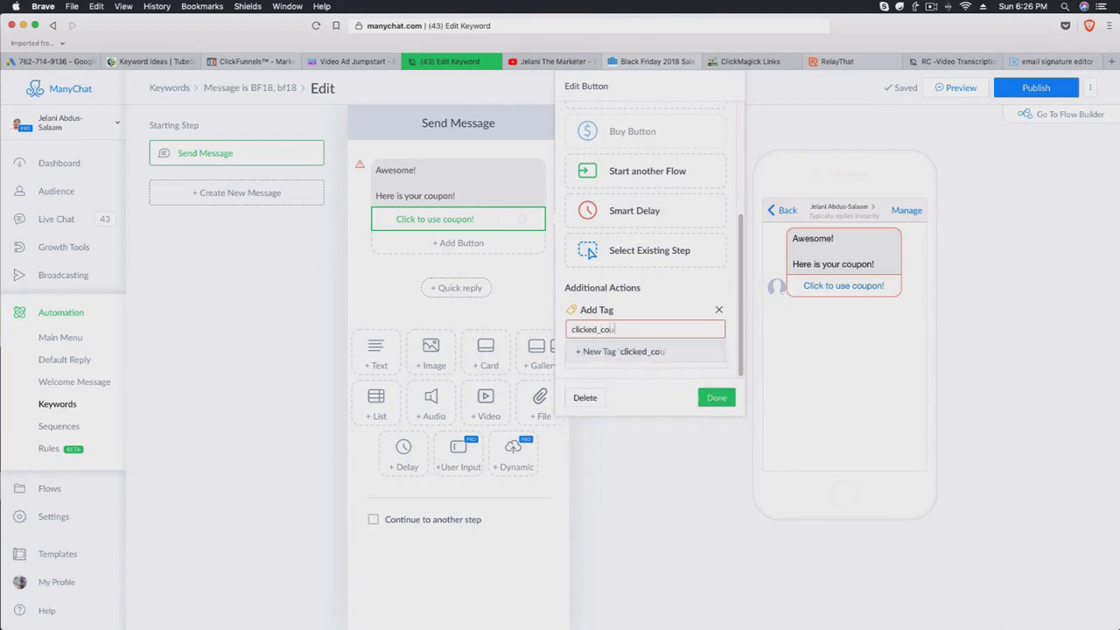
{"action": "type", "text": "pon-button"}
{"action": "left_click", "coordinate": [604, 351]}
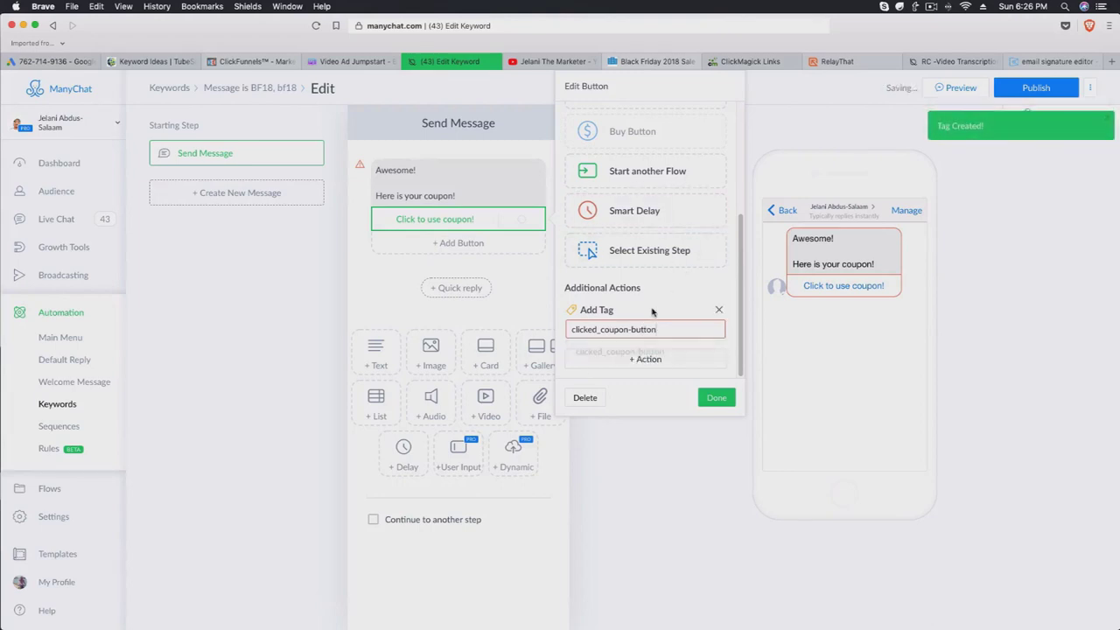
{"action": "left_click", "coordinate": [649, 354]}
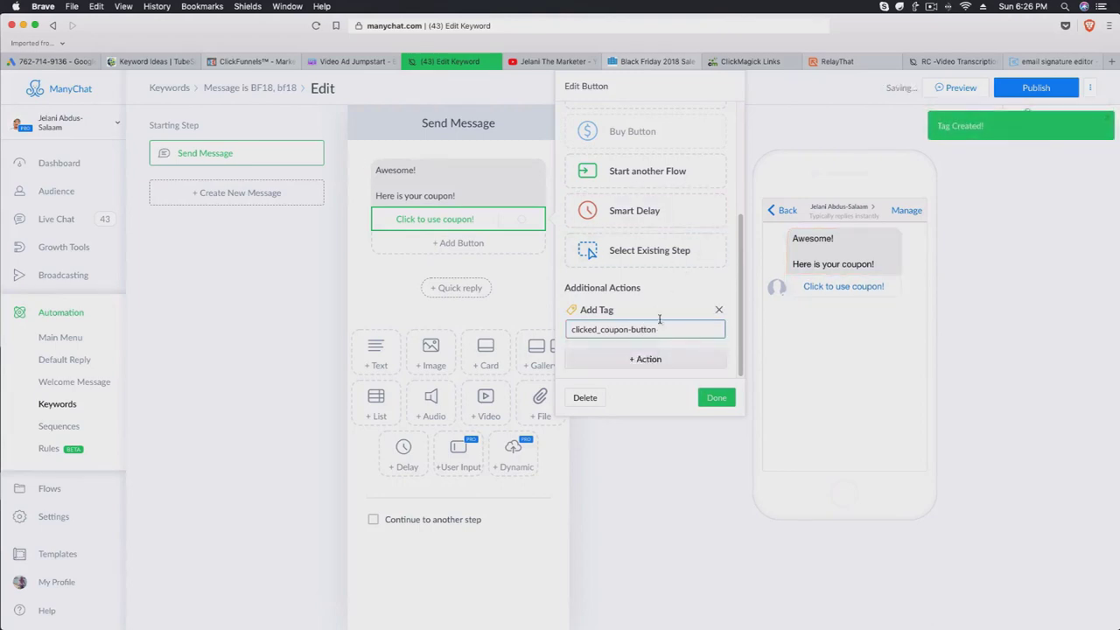
{"action": "left_click", "coordinate": [648, 359]}
{"action": "left_click", "coordinate": [618, 445]}
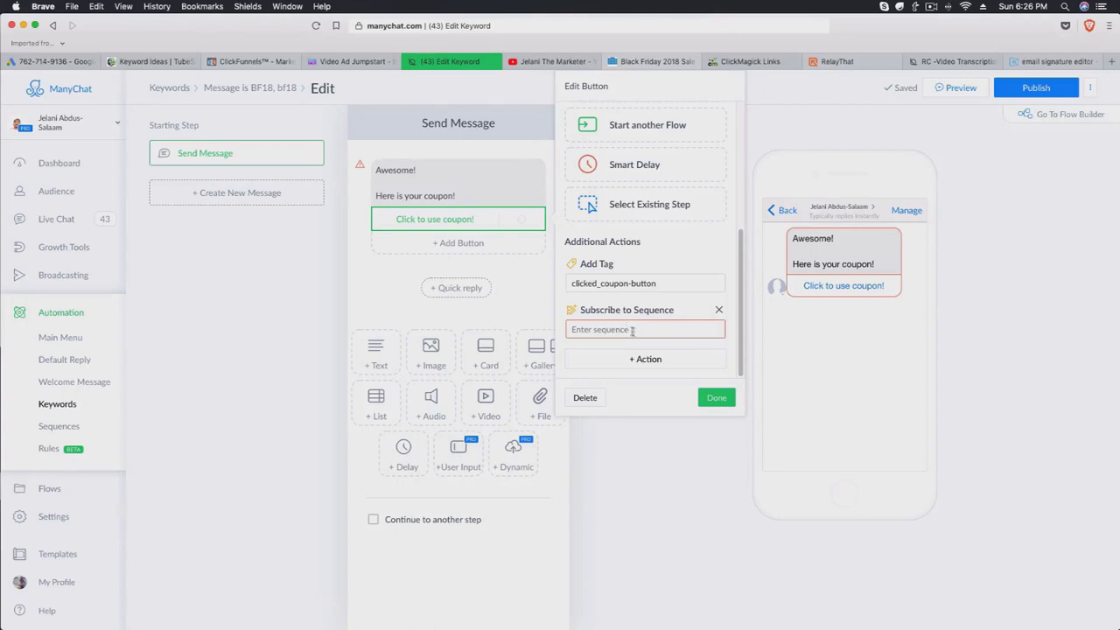
Pick the 'Ecom Apex Level 1 - Join Now Follow Up' sequence and finish editing the button.
{"action": "left_click", "coordinate": [630, 329]}
{"action": "scroll", "coordinate": [645, 455], "scroll_direction": "down", "scroll_amount": 5}
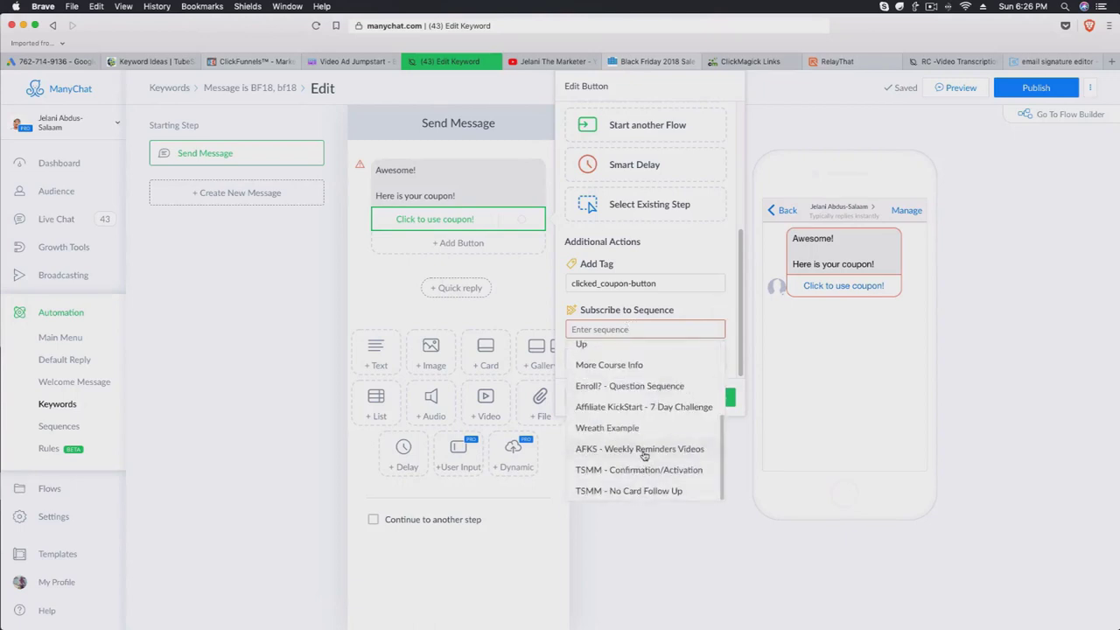
{"action": "scroll", "coordinate": [643, 454], "scroll_direction": "up", "scroll_amount": 5}
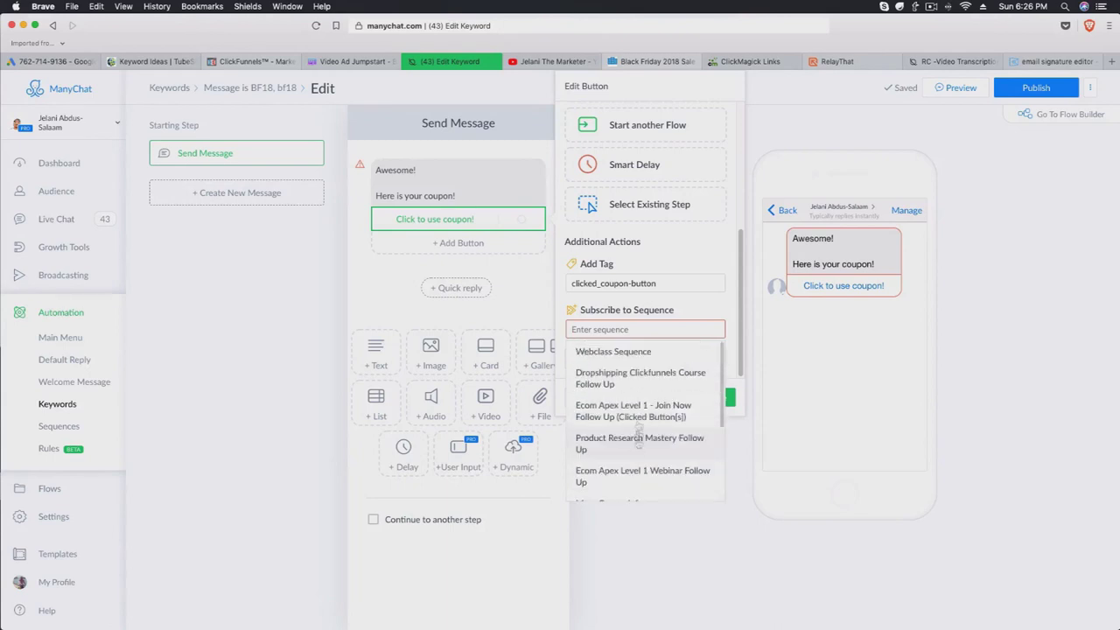
{"action": "scroll", "coordinate": [645, 472], "scroll_direction": "down", "scroll_amount": 5}
{"action": "scroll", "coordinate": [663, 487], "scroll_direction": "up", "scroll_amount": 1}
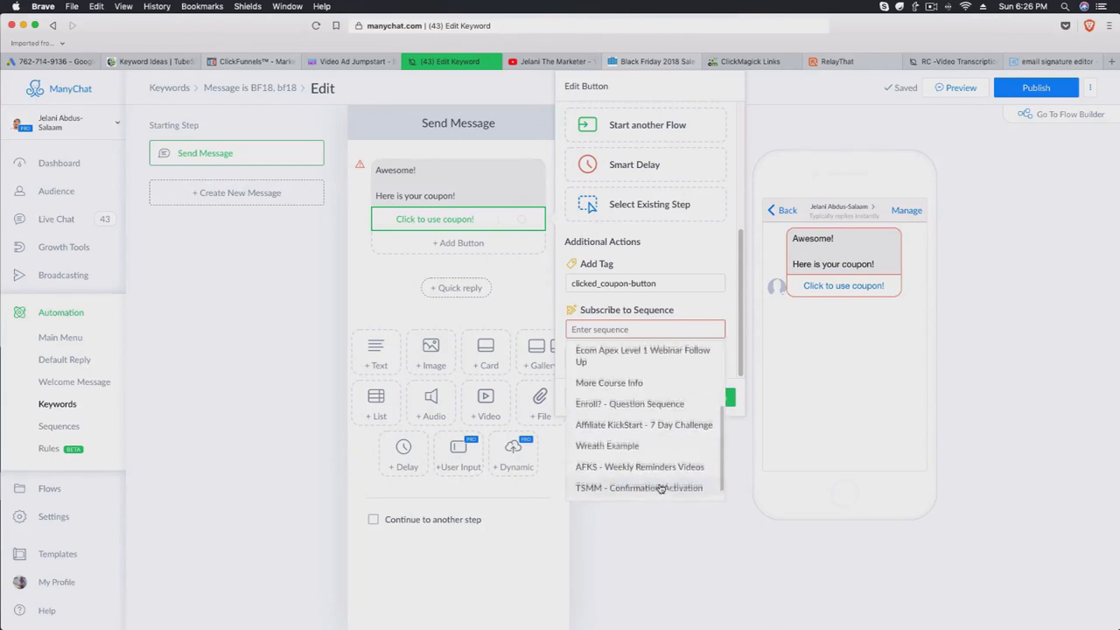
{"action": "scroll", "coordinate": [661, 473], "scroll_direction": "up", "scroll_amount": 3}
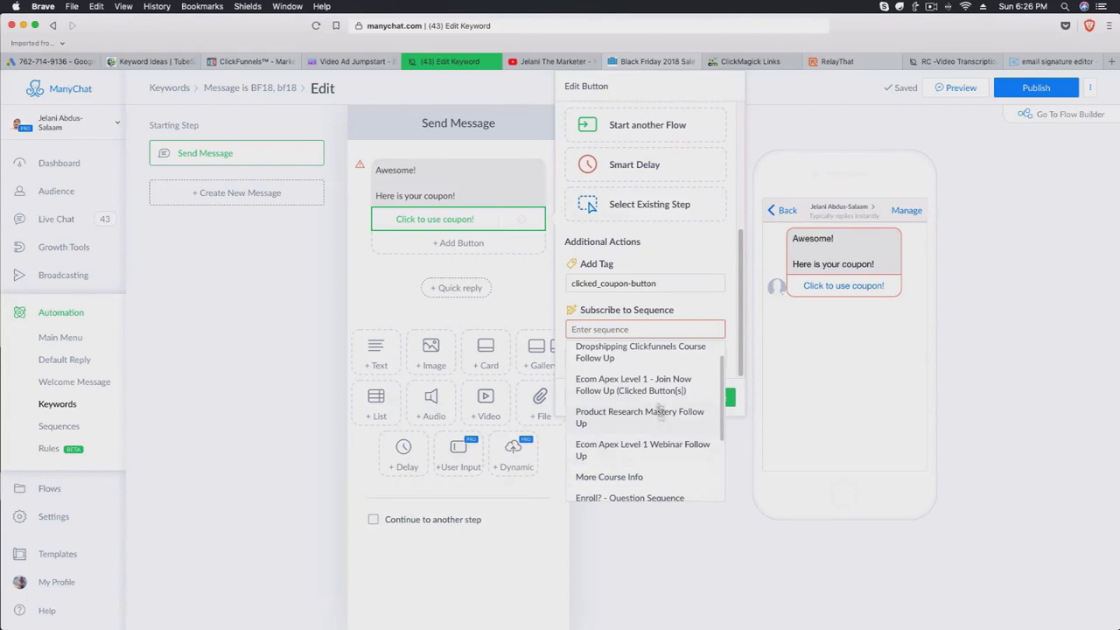
{"action": "left_click", "coordinate": [654, 394]}
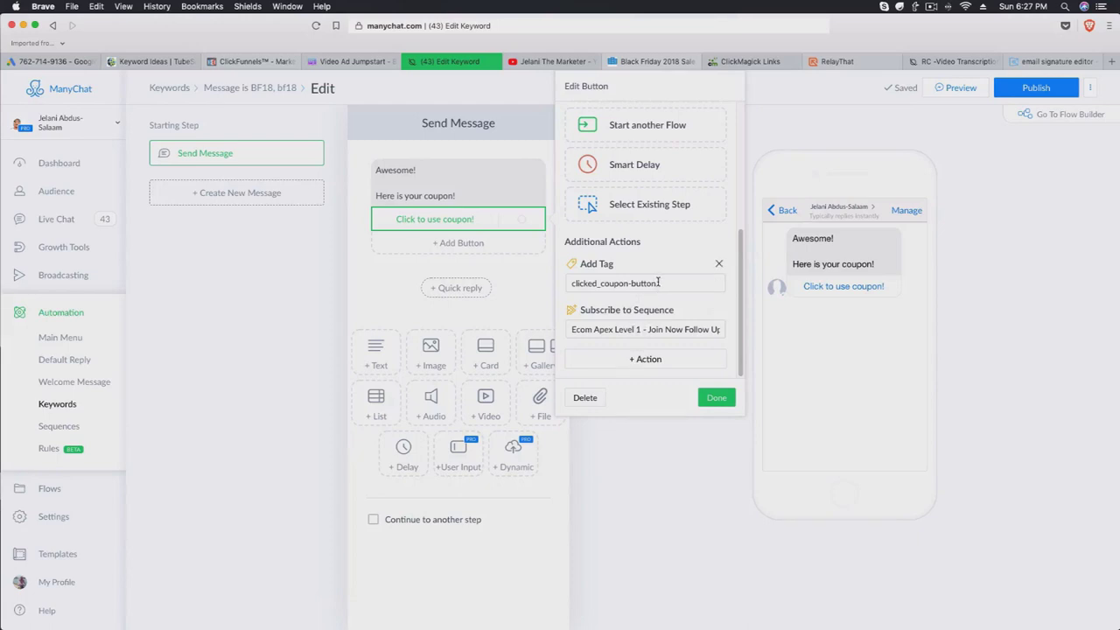
{"action": "left_click", "coordinate": [714, 398]}
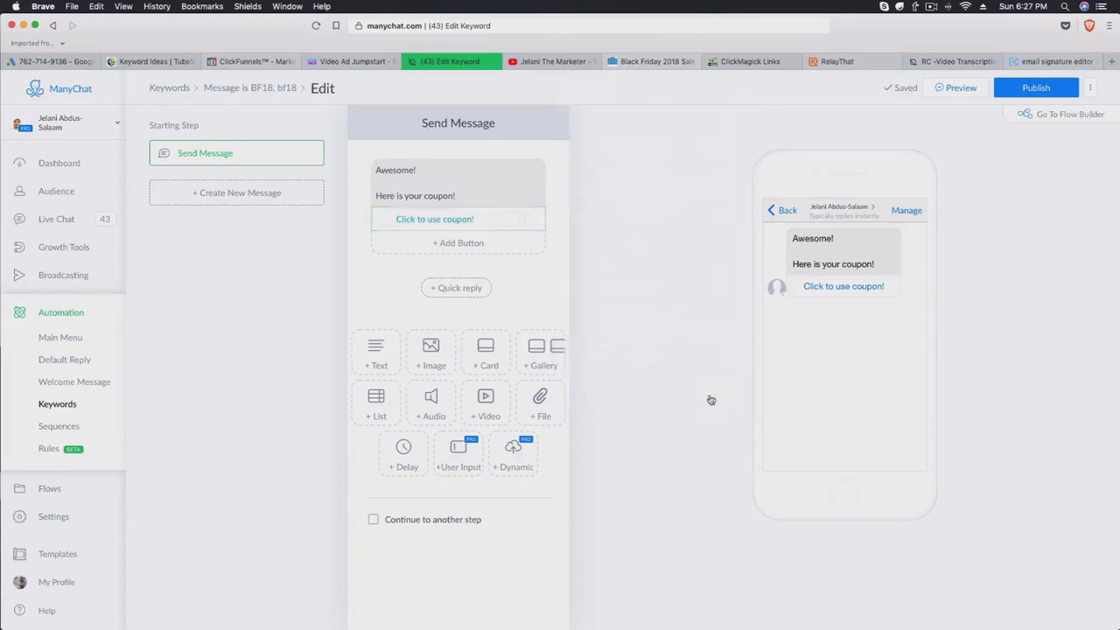